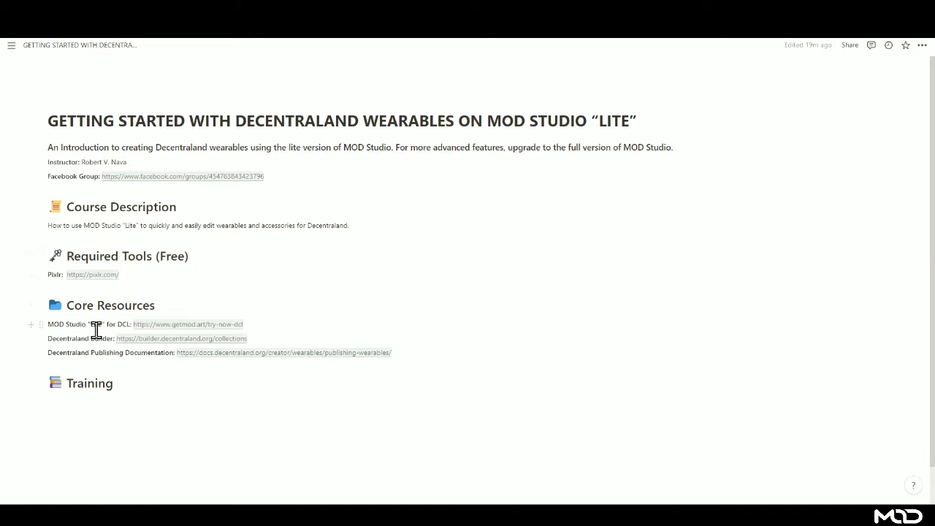
- Follow the docs.decentraland.org publishing-wearables link under Core Resources on the course page
mouse_move(190, 334)
mouse_move(132, 347)
left_click(251, 354)
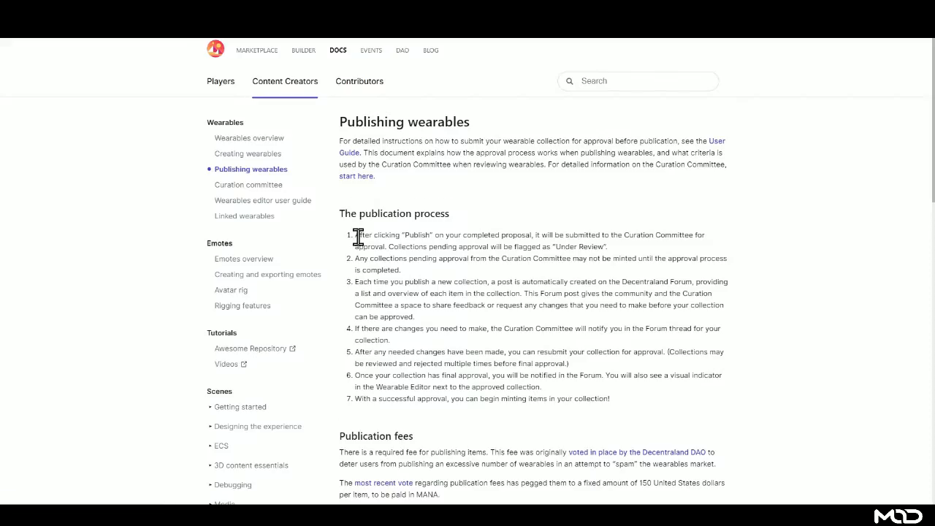
scroll(426, 219, "down", 4)
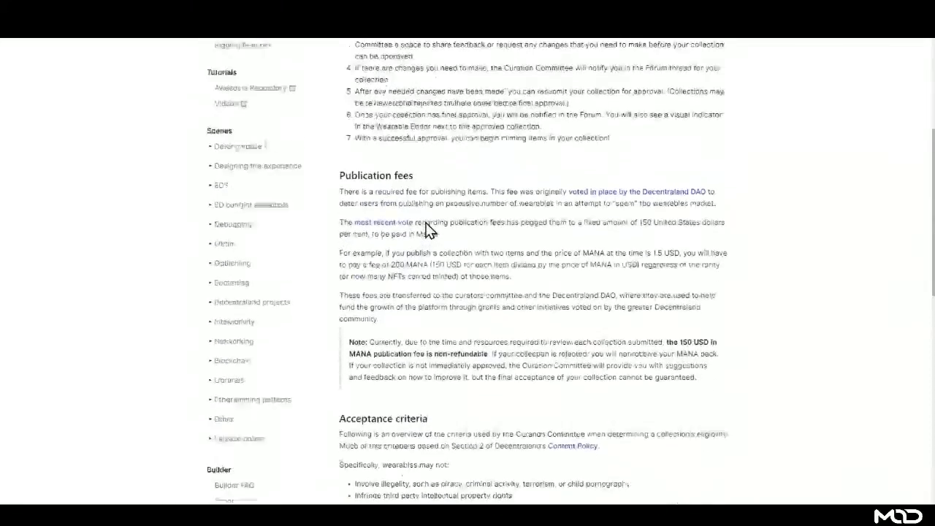
scroll(429, 230, "up", 4)
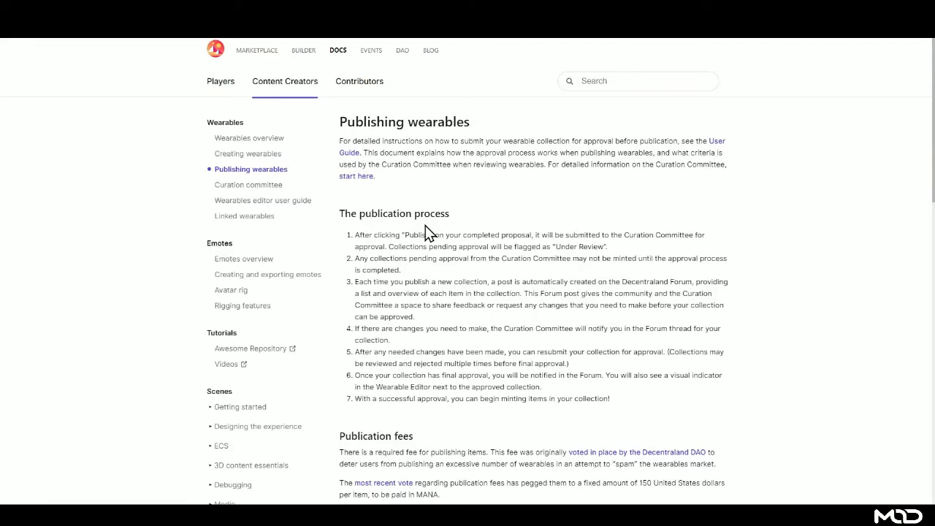
scroll(418, 286, "down", 2)
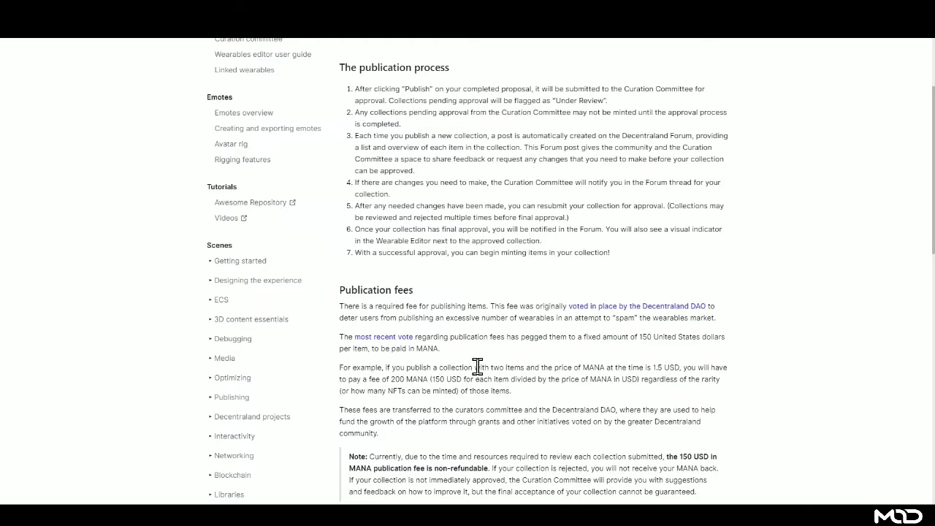
- Read through the publication process section, then go back to the Notion course page
scroll(453, 367, "up", 1)
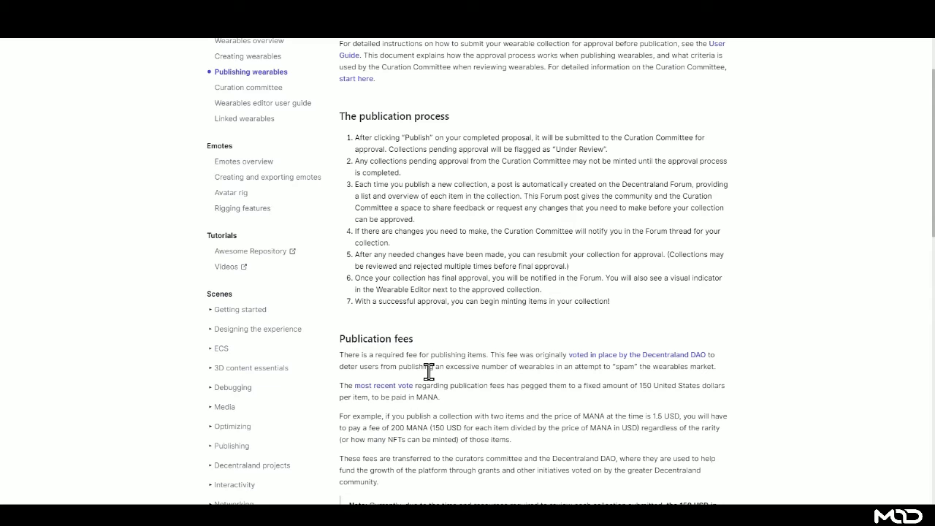
scroll(430, 362, "up", 2)
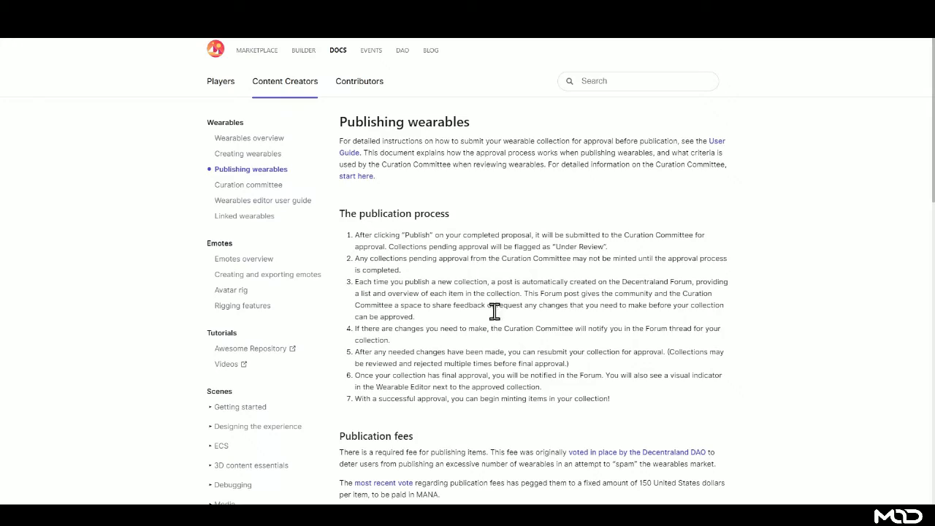
scroll(540, 378, "down", 3)
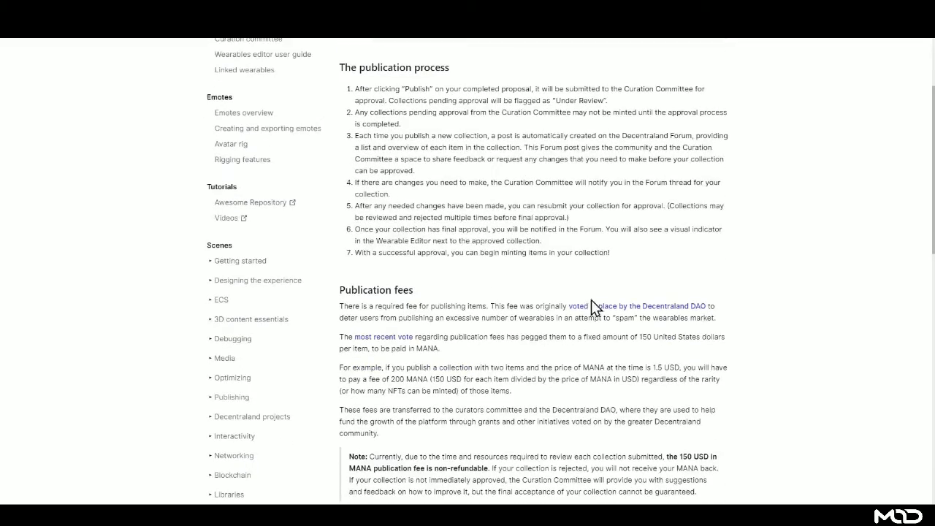
scroll(453, 351, "up", 3)
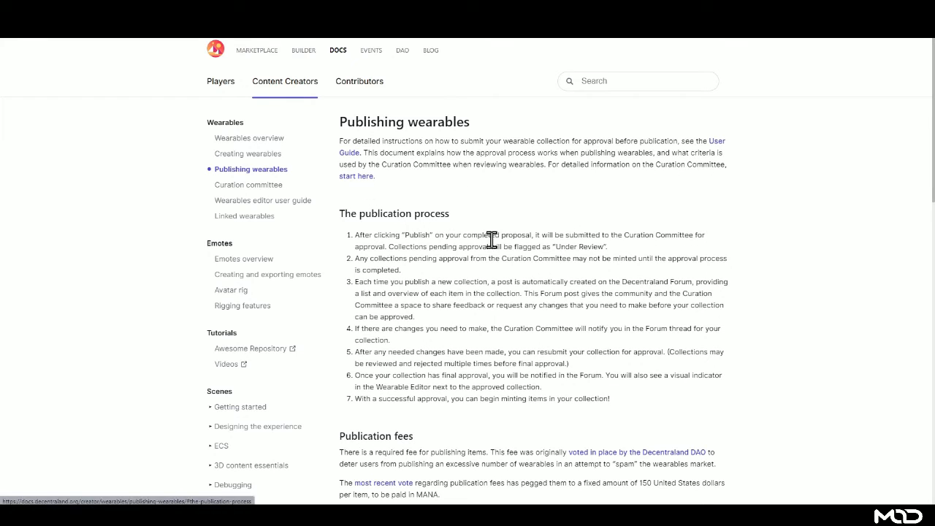
scroll(501, 374, "down", 1)
scroll(501, 374, "down", 1)
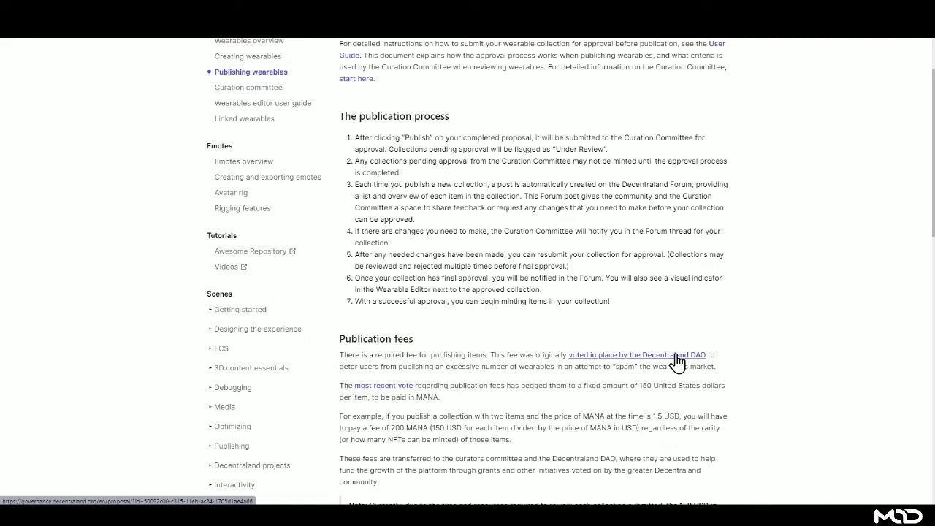
scroll(513, 277, "up", 1)
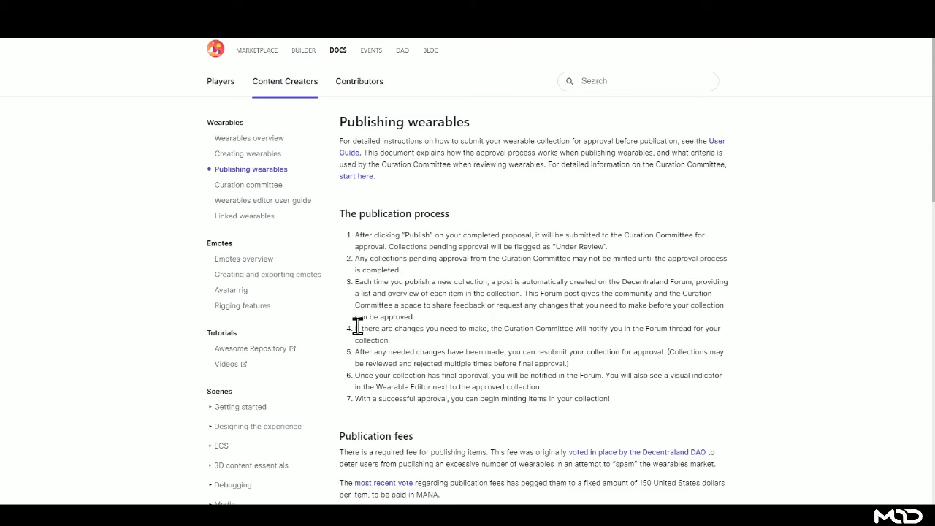
scroll(581, 388, "down", 2)
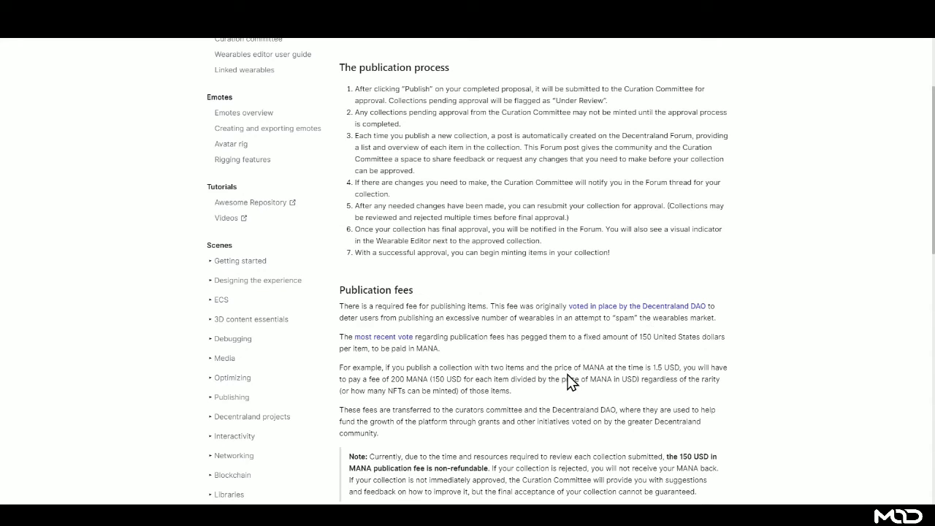
scroll(492, 372, "up", 2)
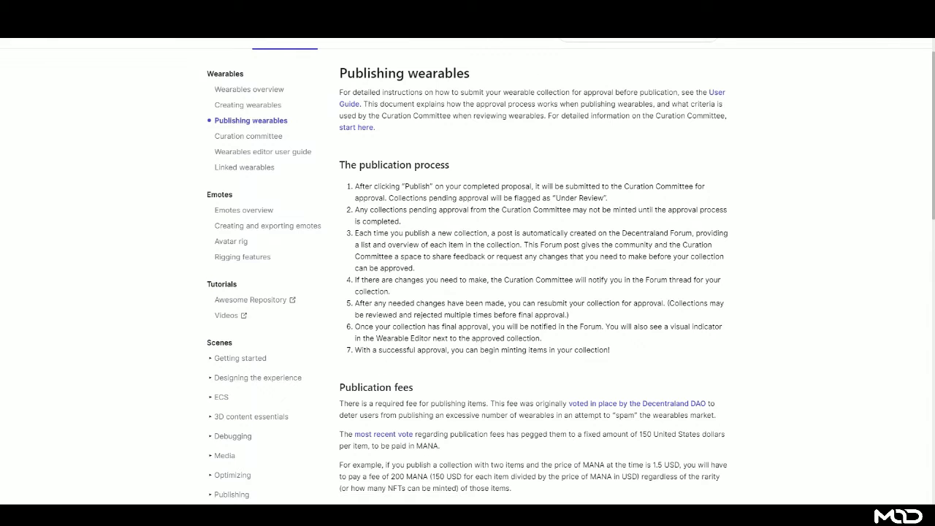
left_click(582, 10)
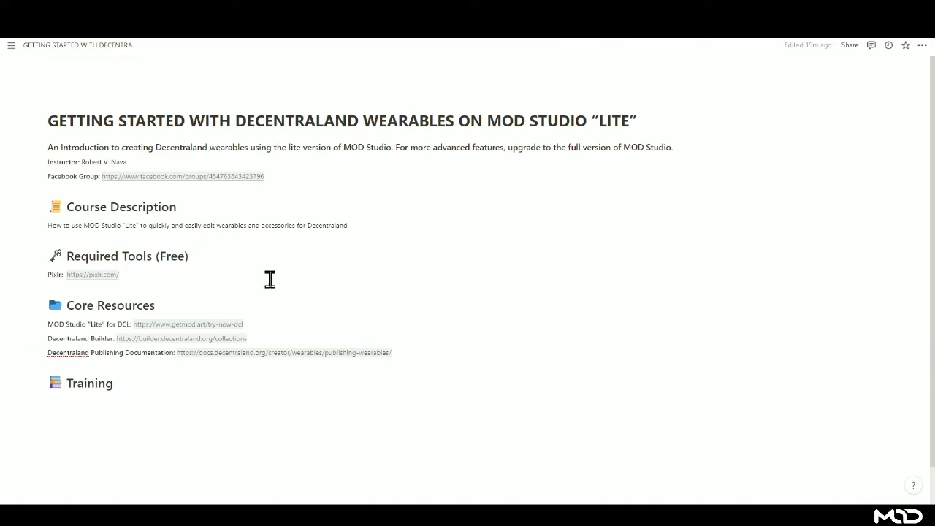
- Bring up MOD Studio Lite showing the Shoes wearable with the MOD Brick design
mouse_move(203, 332)
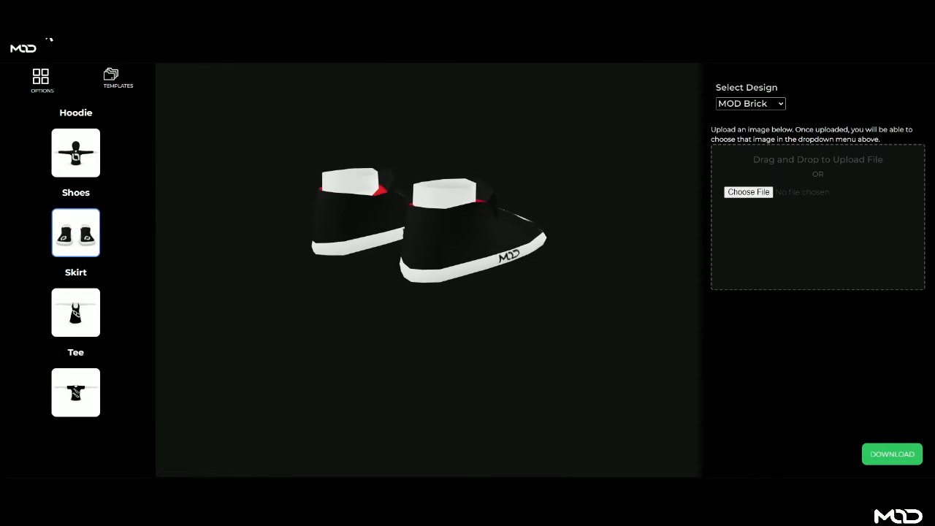
- Reload the editor to MOD Weave, preview the skirt and tee, then orbit the shoes
left_click(43, 44)
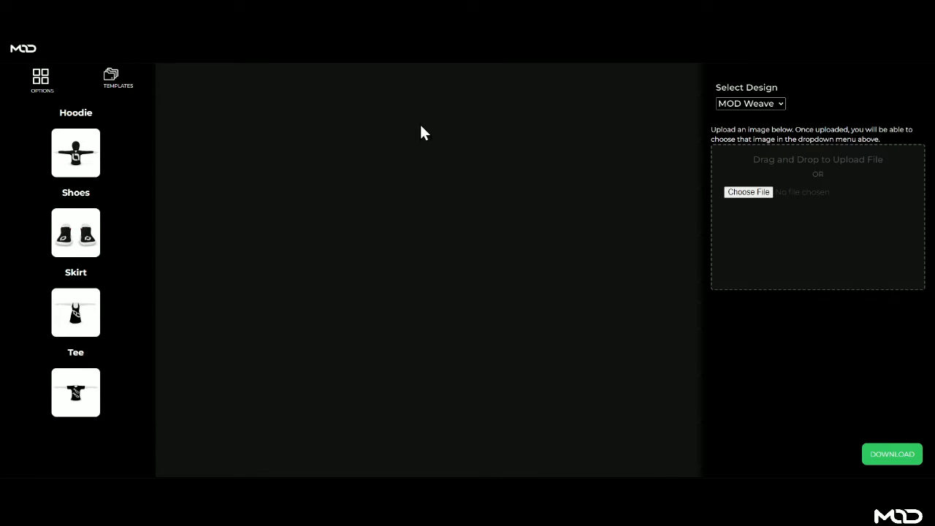
left_click(78, 248)
left_click(75, 321)
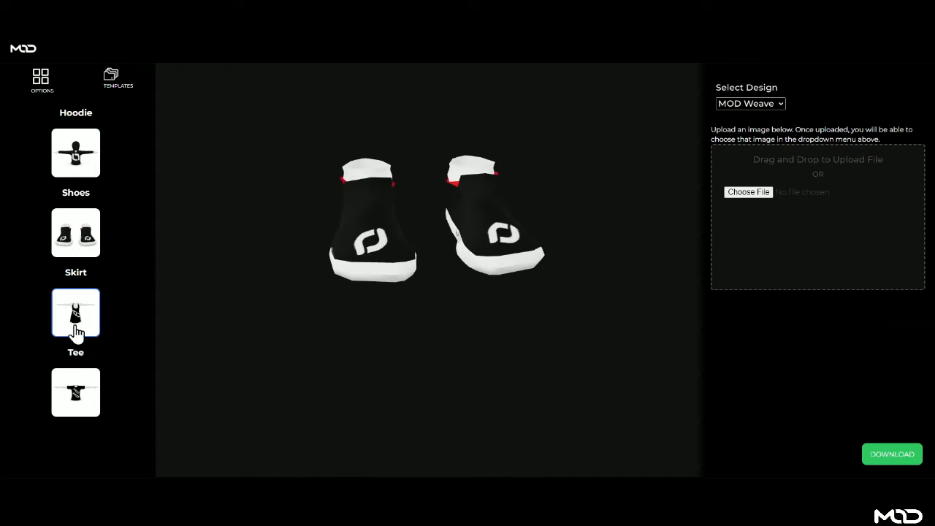
left_click(78, 395)
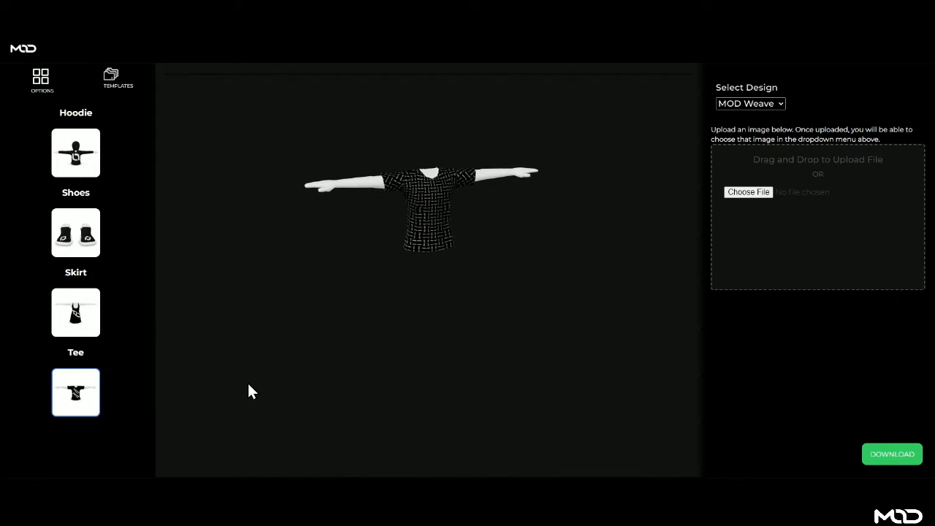
left_click(90, 247)
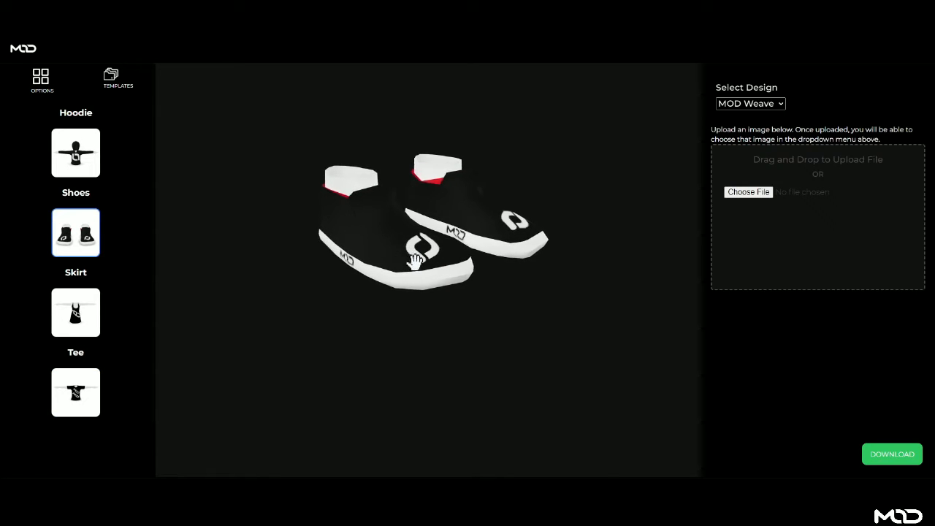
left_click_drag(396, 247, 443, 259)
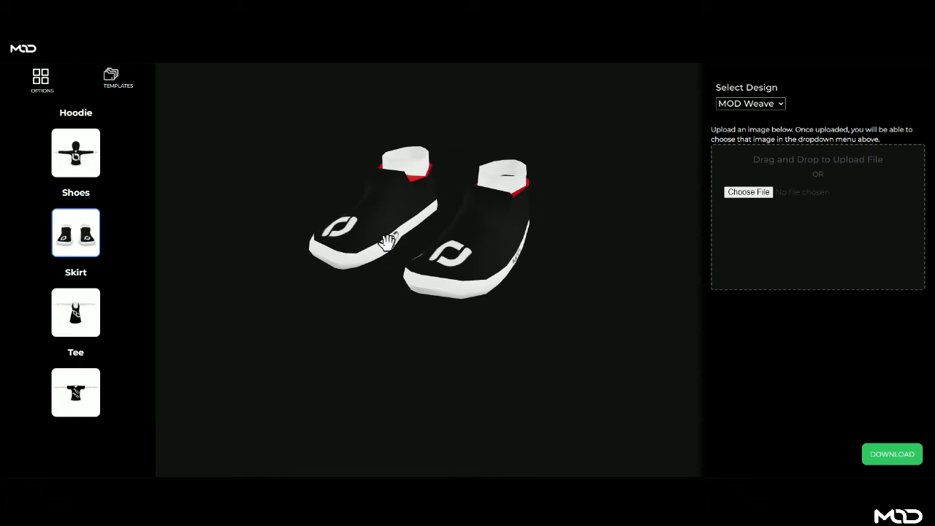
left_click_drag(393, 216, 401, 170)
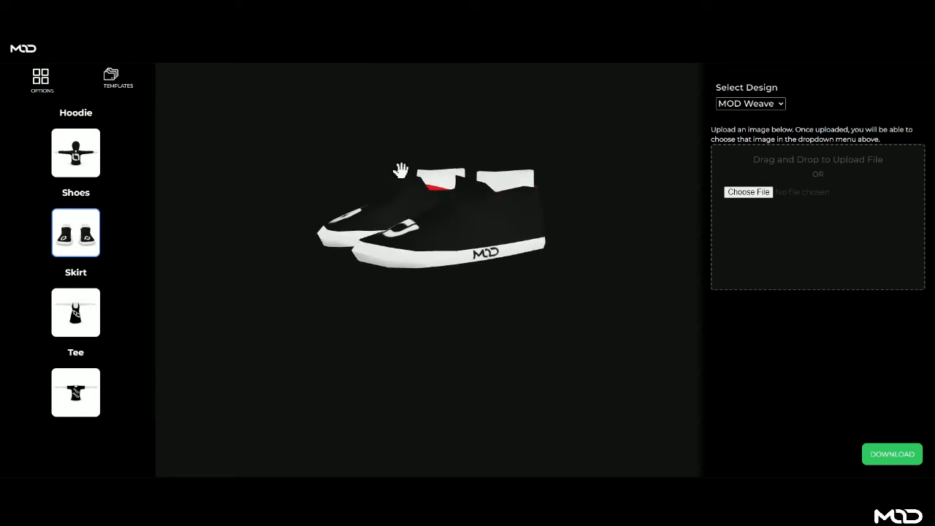
left_click_drag(432, 237, 501, 238)
- Apply the MOD Brick design to the shoes and inspect it from several angles
left_click(753, 103)
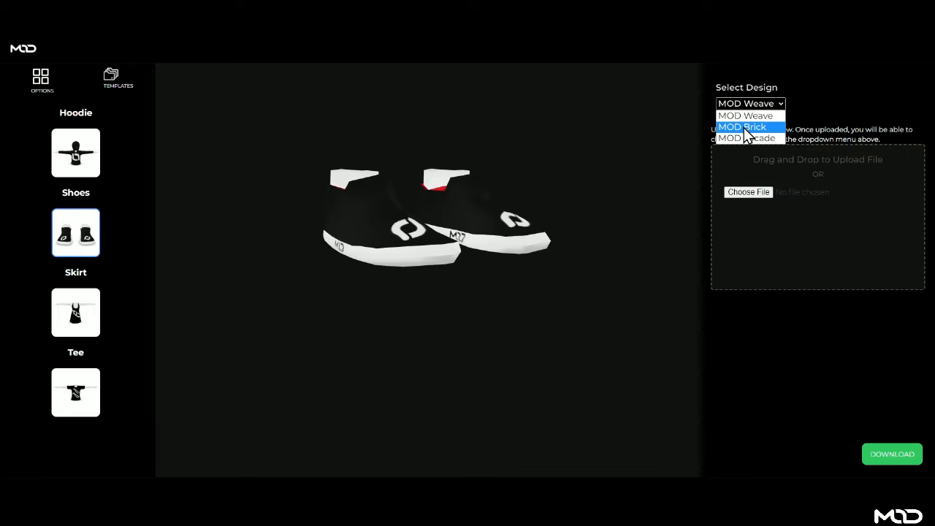
left_click(747, 129)
left_click_drag(471, 259, 541, 247)
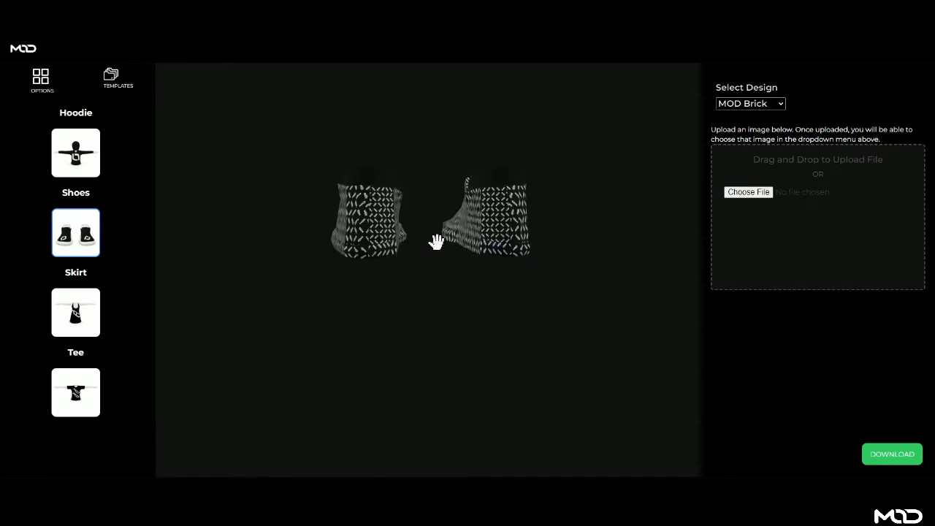
left_click_drag(375, 245, 459, 243)
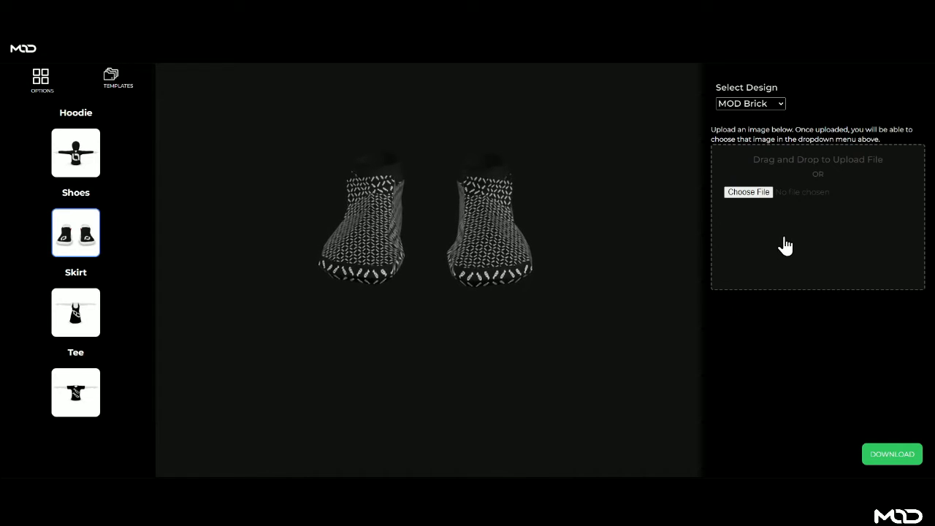
- Upload basic-shoes-template.png, apply it as the shoe design, and show the templates list
left_click(761, 106)
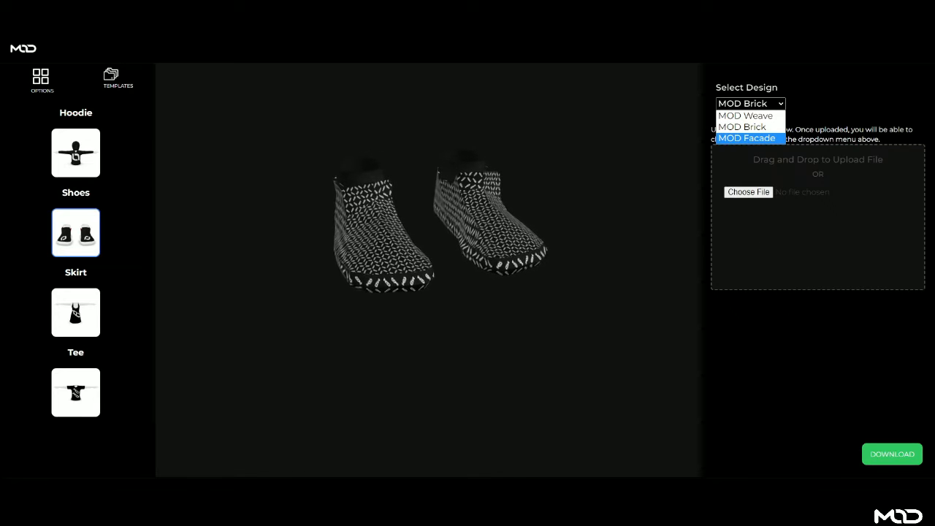
left_click(172, 490)
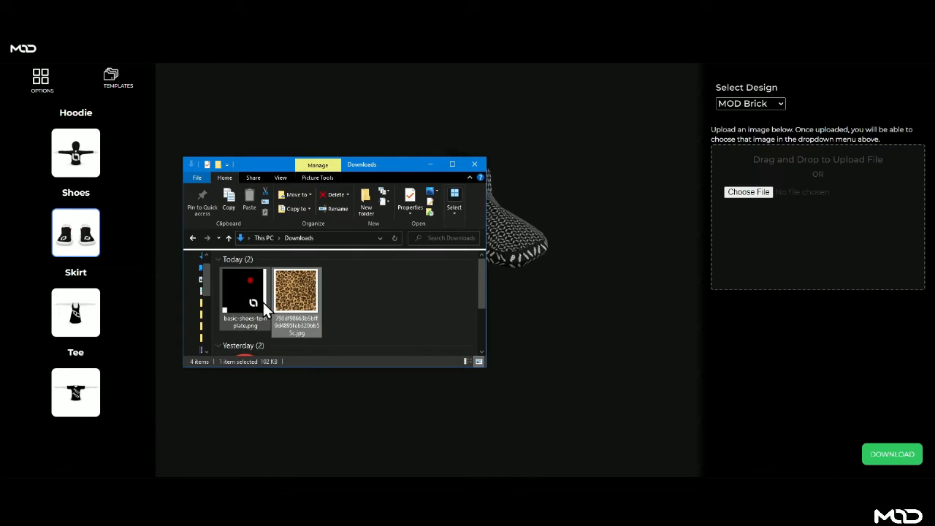
left_click_drag(258, 288, 747, 247)
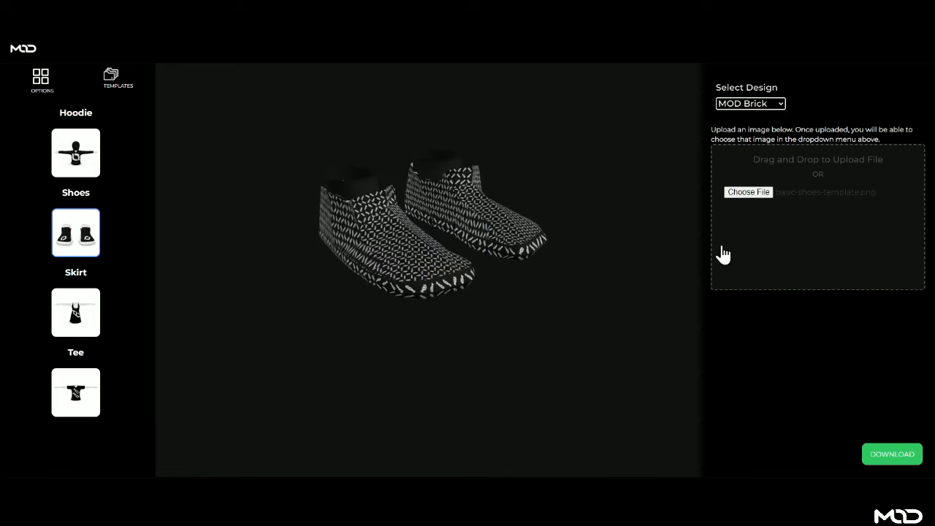
left_click(780, 103)
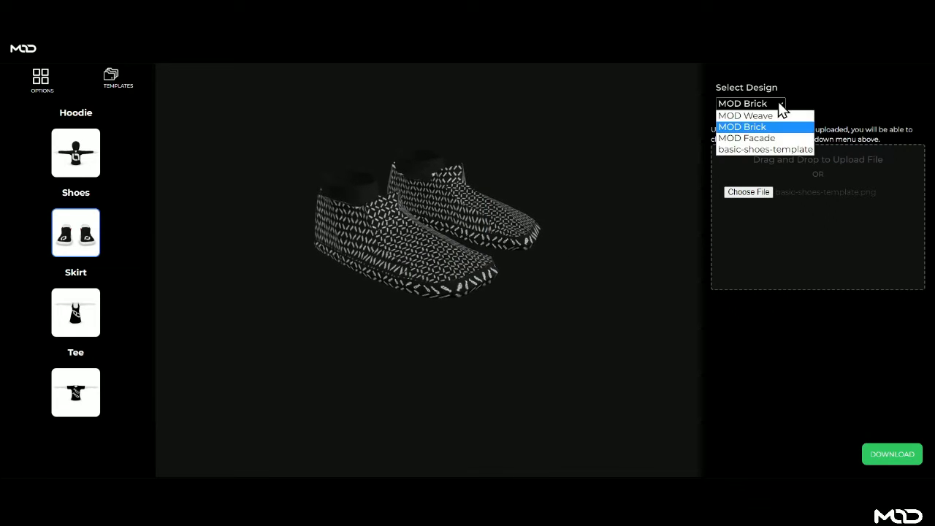
left_click(761, 151)
left_click_drag(426, 310, 482, 293)
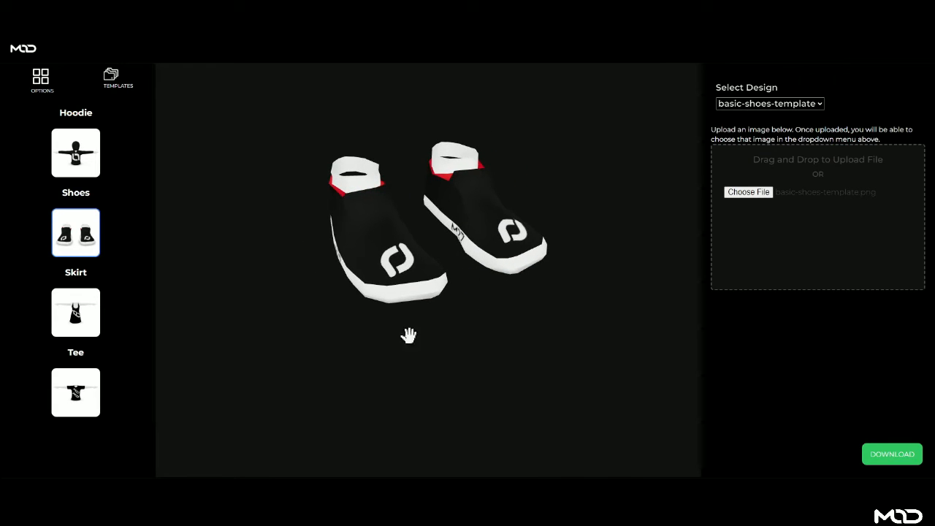
left_click(112, 82)
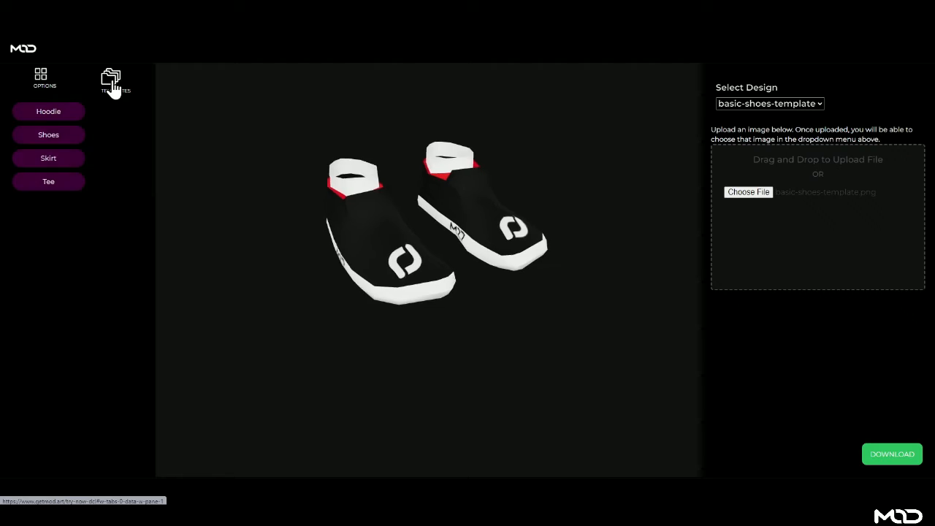
left_click(50, 136)
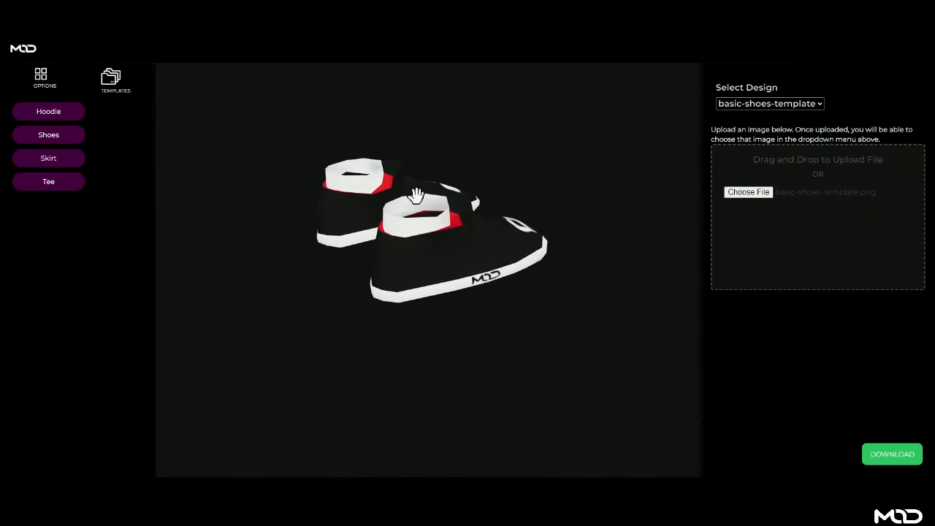
left_click_drag(417, 198, 380, 222)
mouse_move(374, 269)
left_mouse_down()
mouse_move(372, 254)
mouse_move(387, 261)
left_mouse_up()
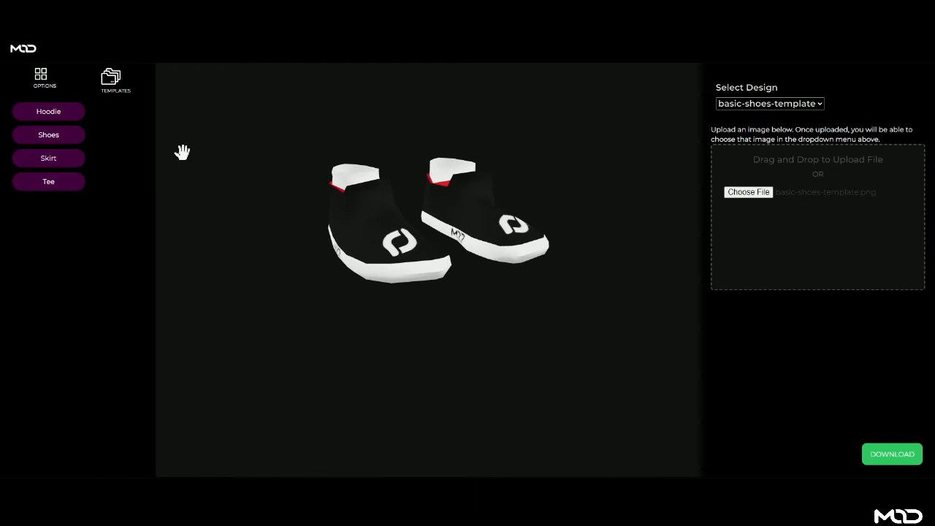
- Show the garment templates as thumbnails via OPTIONS
left_click(42, 78)
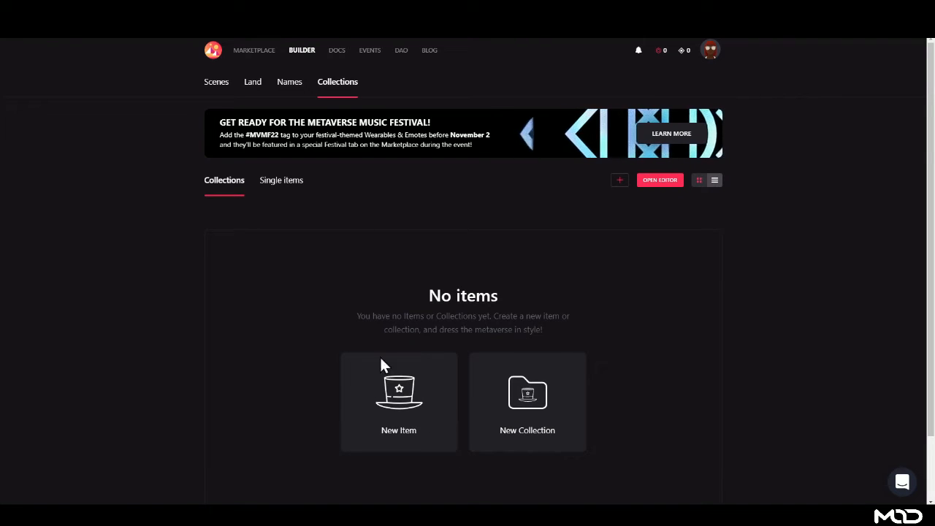
- Open the Decentraland Builder item editor and orbit the default avatar to its side
left_click(660, 180)
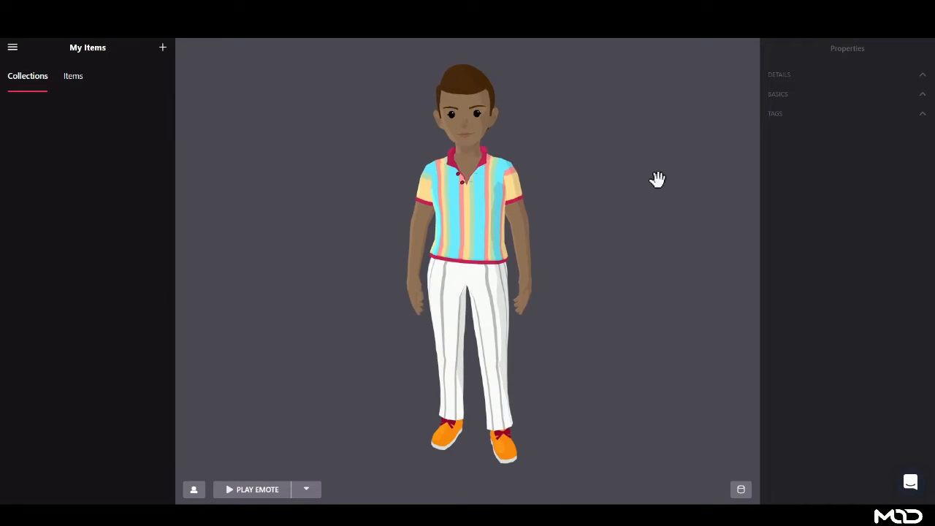
left_click_drag(392, 250, 408, 212)
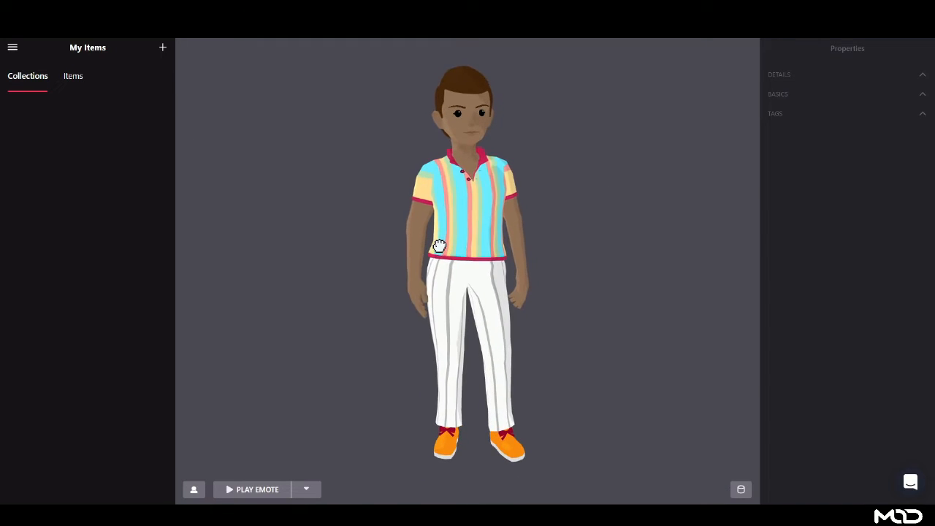
- Switch the avatar's body shape to Male and back to Female, then choose Cornrows hair
left_click(194, 489)
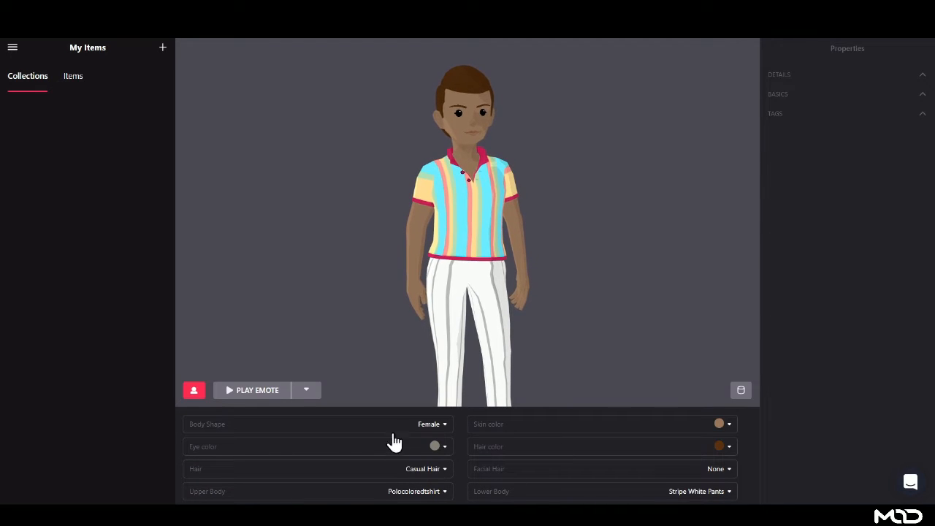
left_click(414, 425)
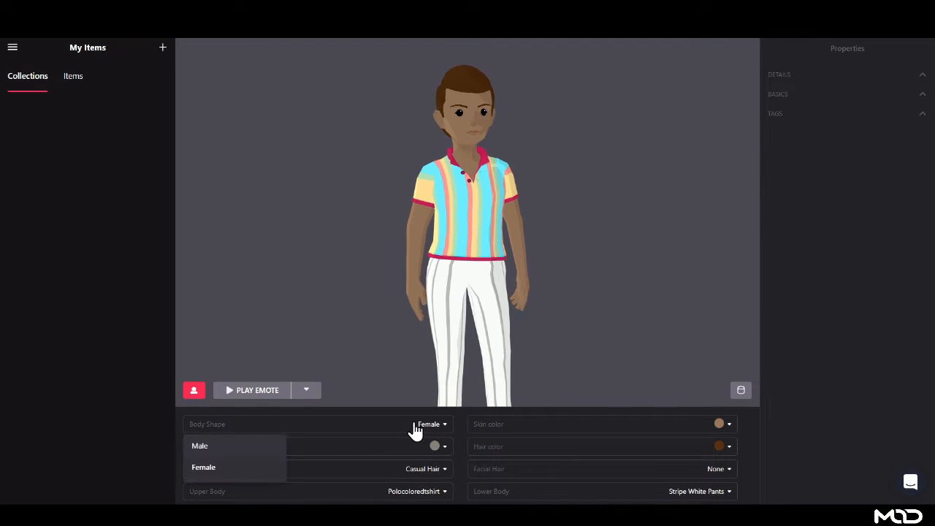
left_click(216, 448)
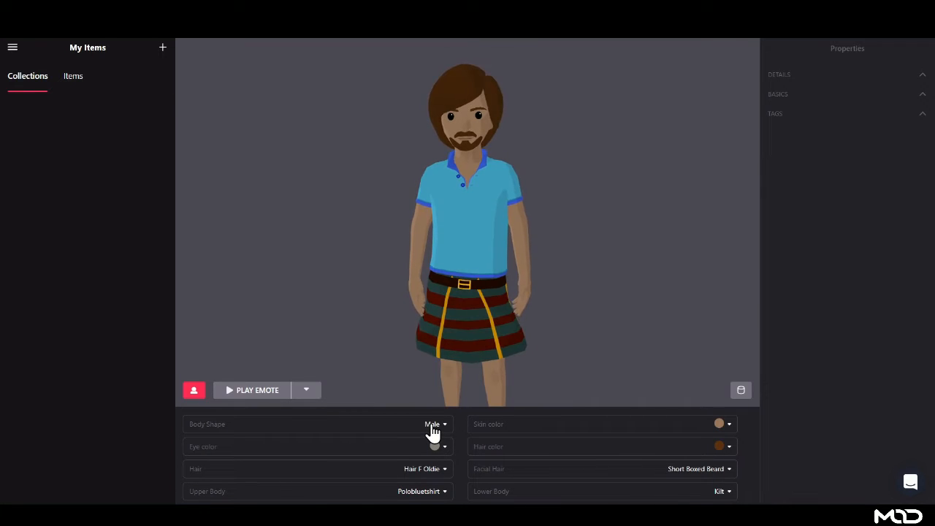
left_click(432, 428)
left_click(223, 472)
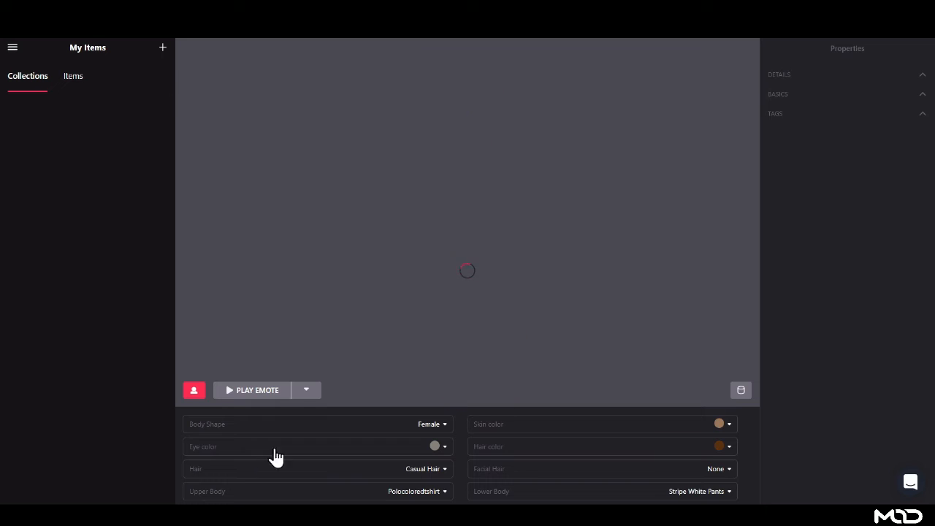
left_click(433, 472)
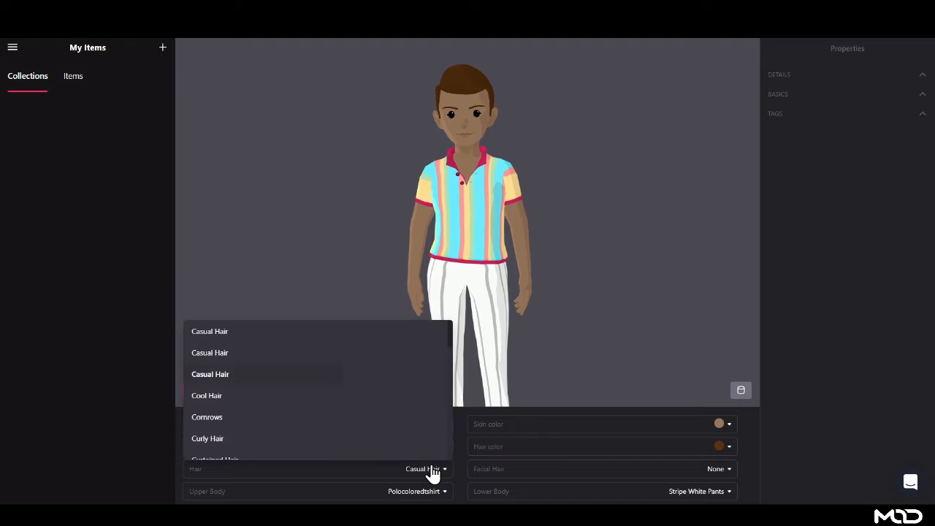
left_click(218, 417)
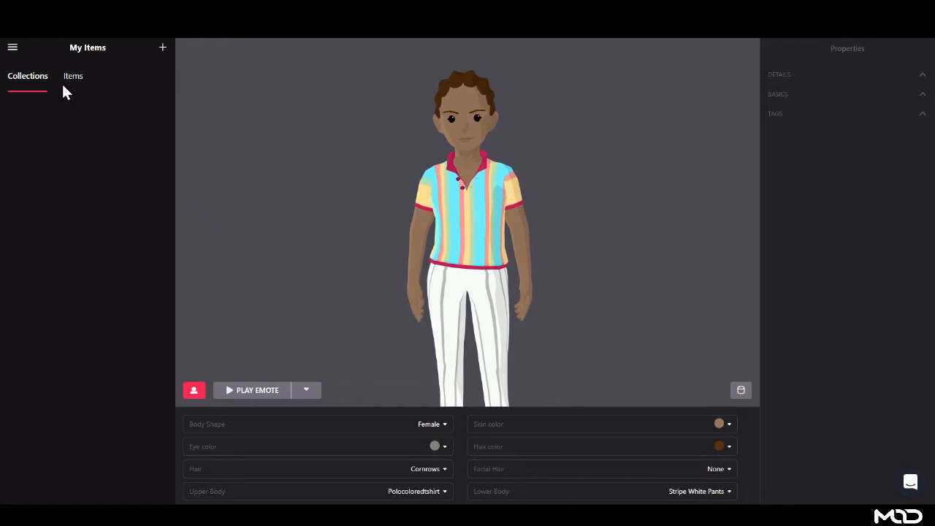
left_click(163, 48)
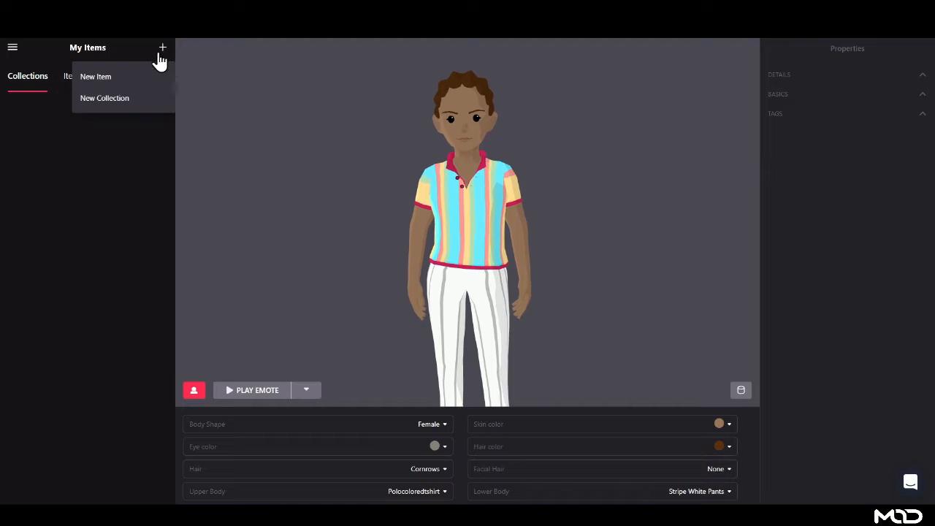
- Dismiss the New Item / New Collection options and return to MOD Studio Lite
left_click(102, 214)
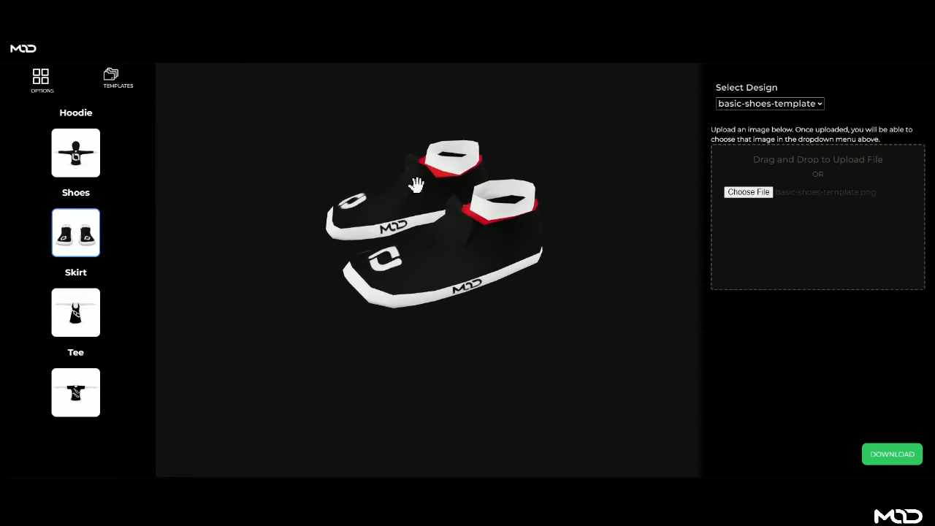
- Orbit the shoes to view them from above, from the side and at an angle
mouse_move(416, 185)
left_mouse_down()
mouse_move(431, 195)
mouse_move(428, 180)
left_mouse_up()
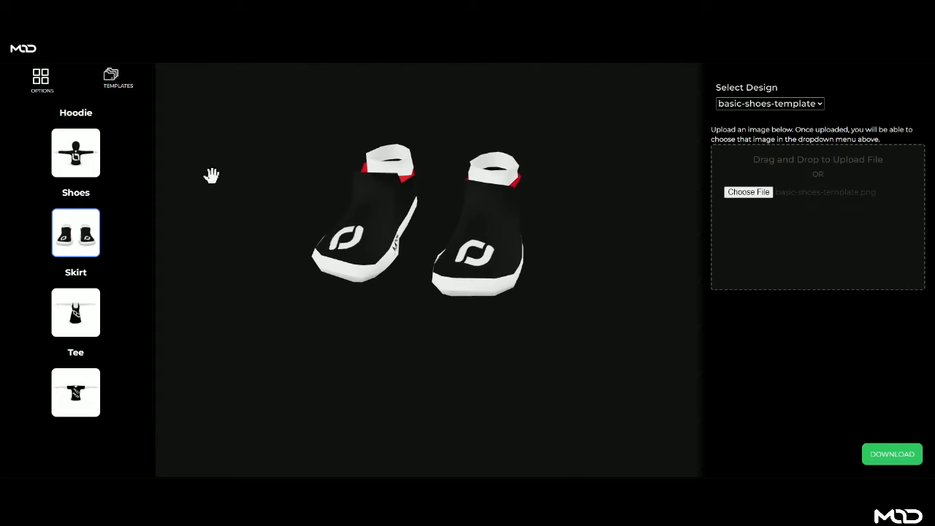
left_click_drag(209, 175, 397, 231)
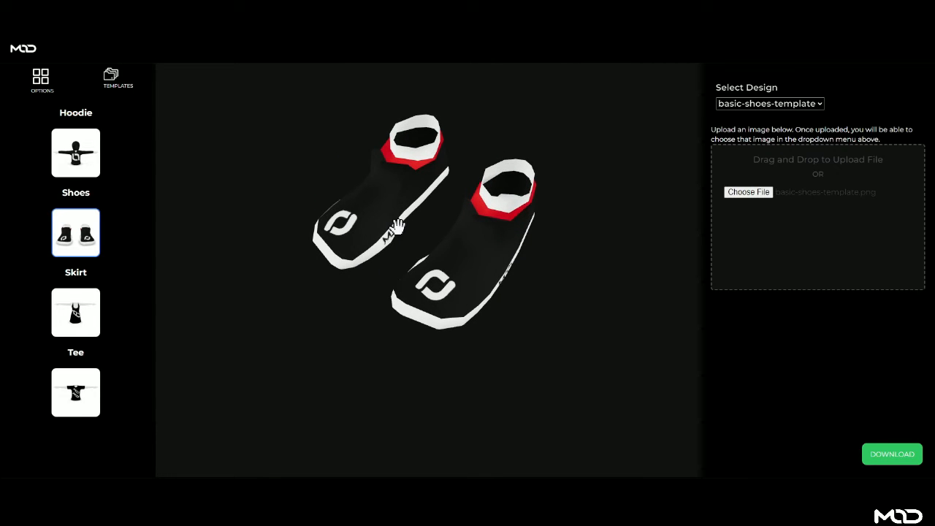
left_click_drag(432, 281, 311, 322)
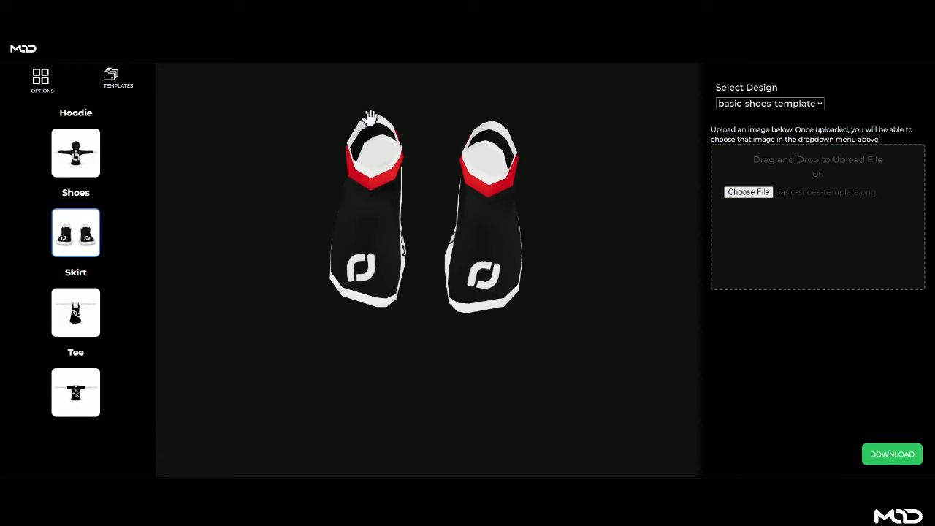
left_click_drag(340, 182, 407, 155)
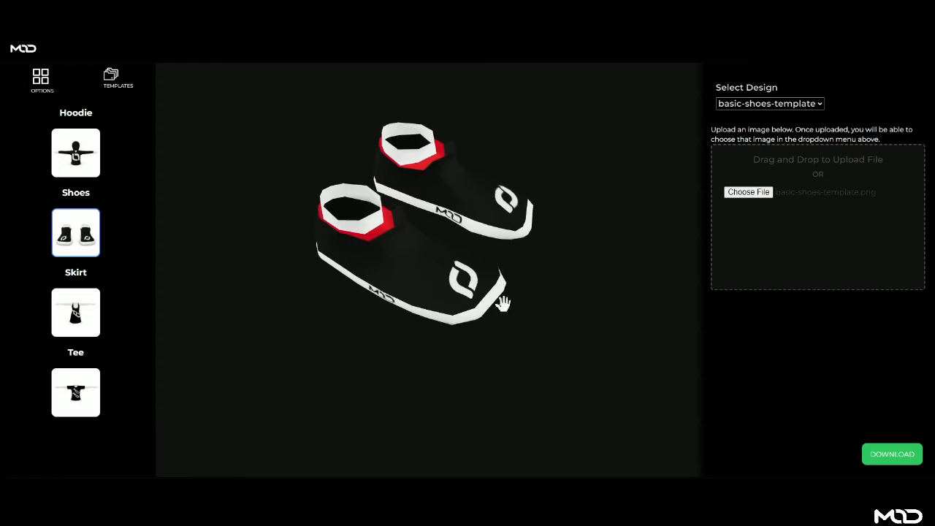
- Move the black template layer beneath the leopard print layer in the Layers panel
left_click_drag(501, 303, 356, 261)
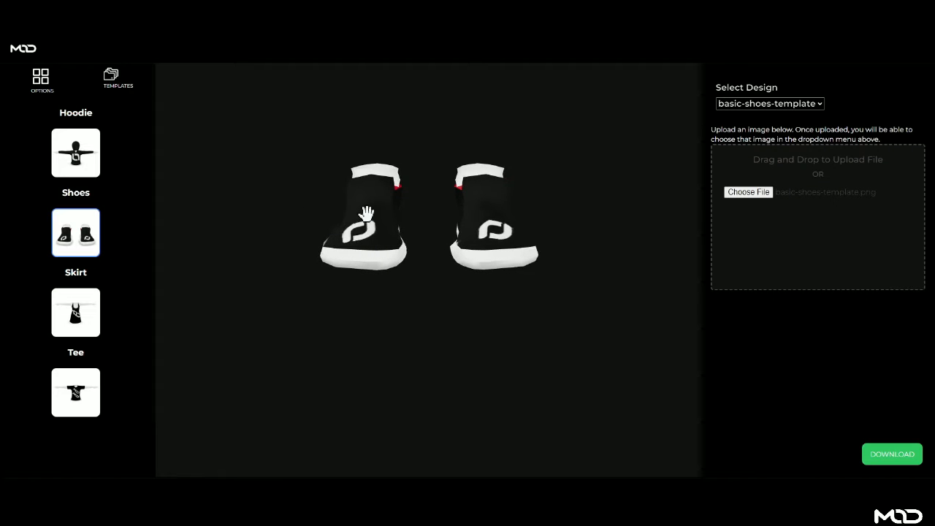
left_click_drag(367, 212, 417, 202)
left_click_drag(380, 256, 345, 210)
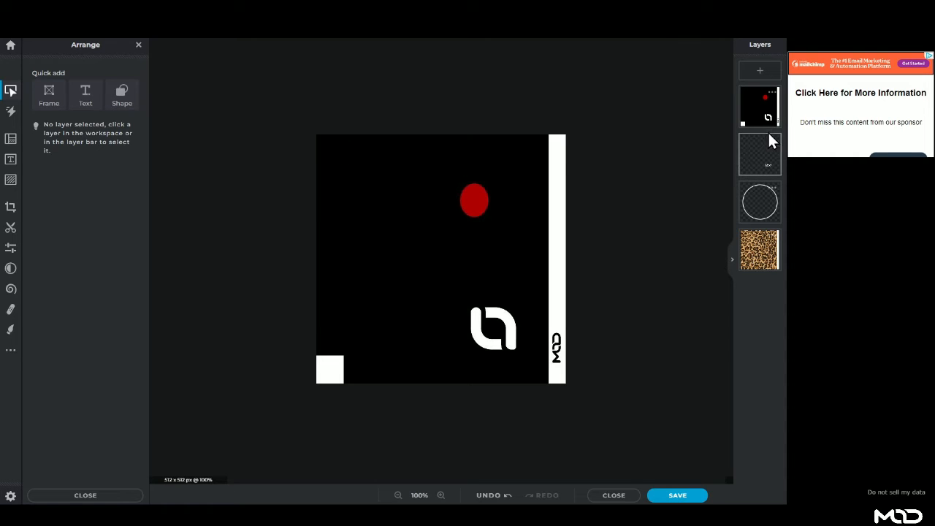
left_click_drag(778, 130, 760, 250)
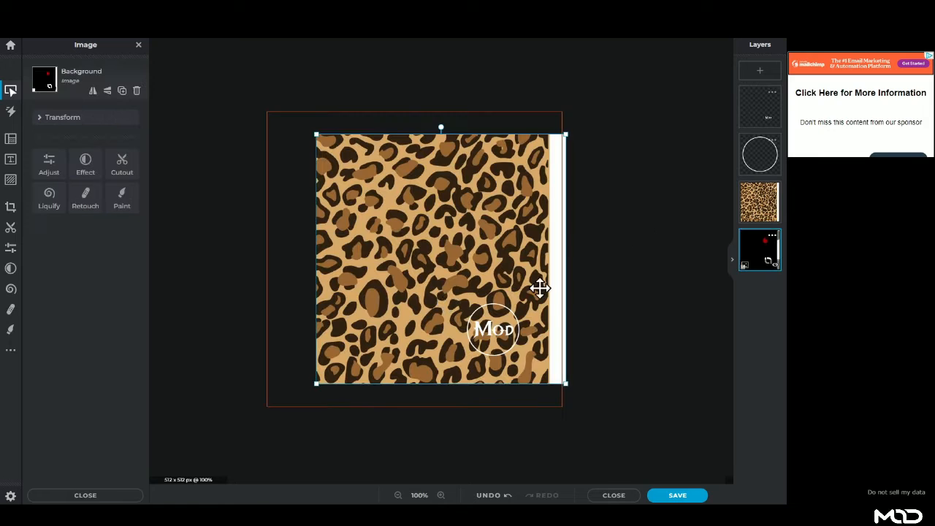
- Move the black template layer above the leopard print and toggle its visibility off and on
left_click(775, 219)
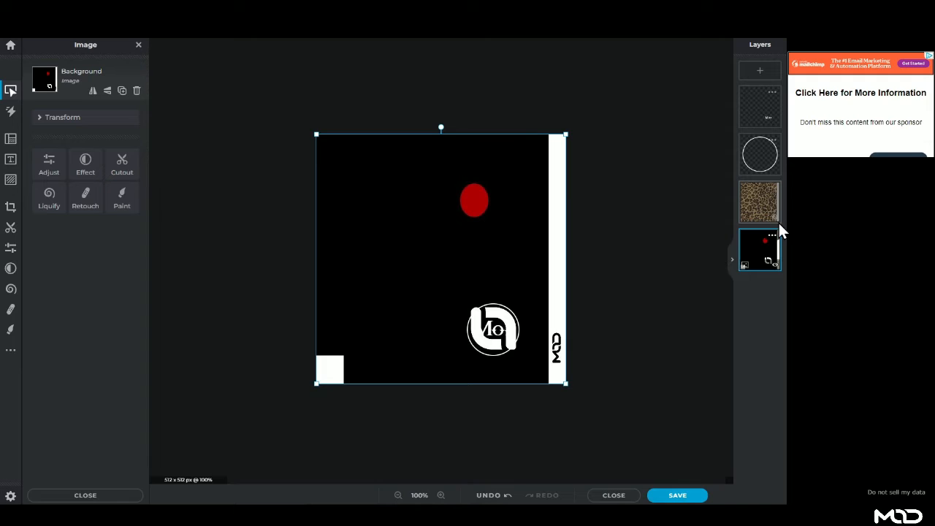
left_click_drag(773, 236, 750, 223)
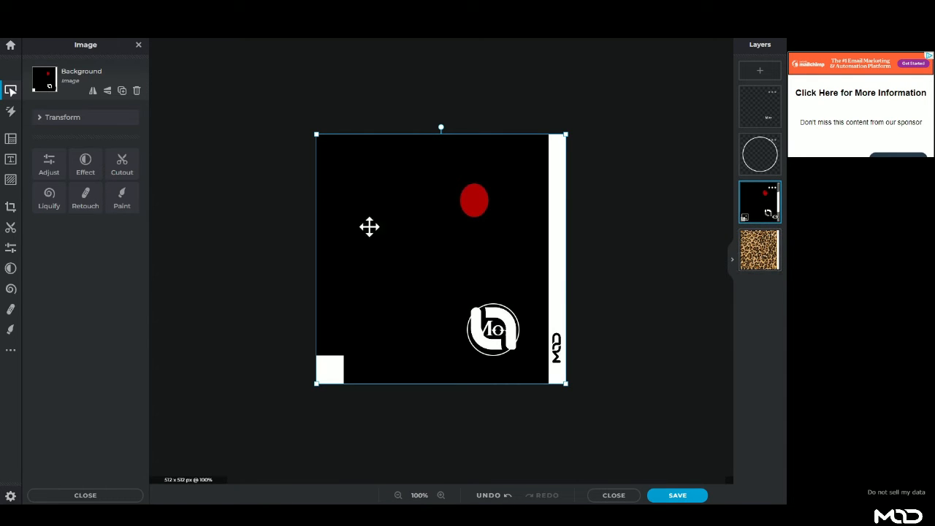
left_click(773, 220)
left_click(773, 220)
left_click(773, 219)
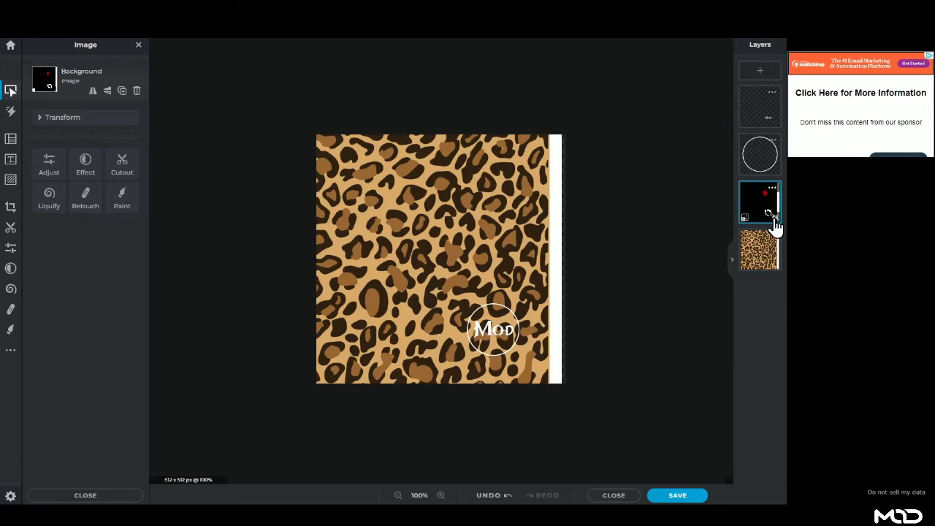
left_click(773, 220)
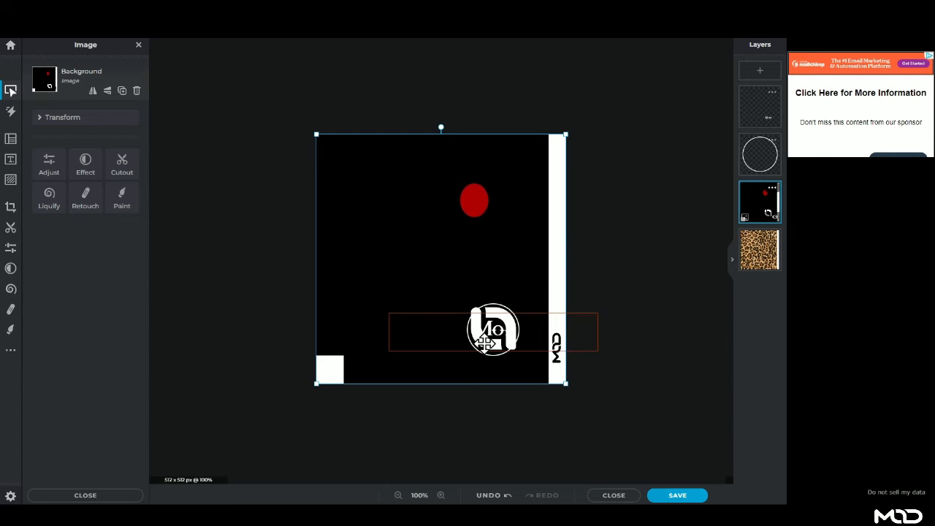
- Hide the black template layer so the leopard print shows, checking the Mod text layer
left_click(773, 219)
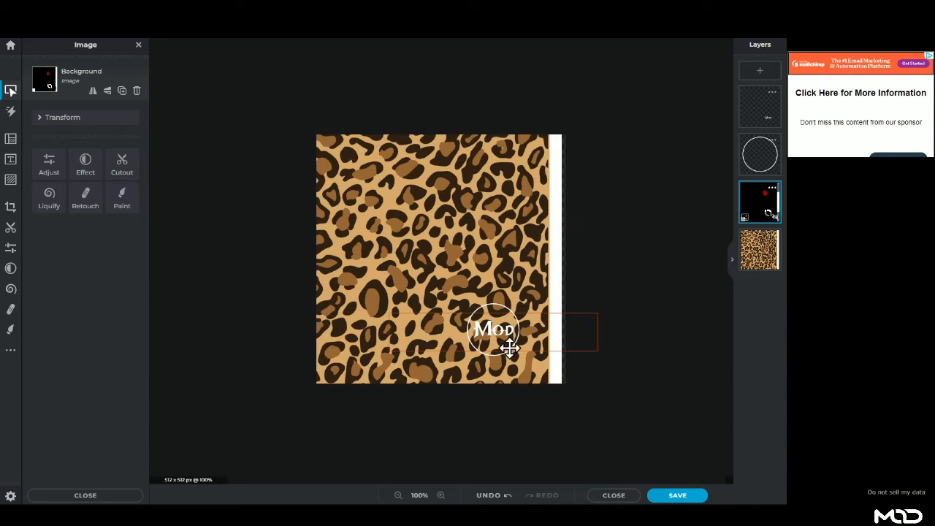
left_click(772, 122)
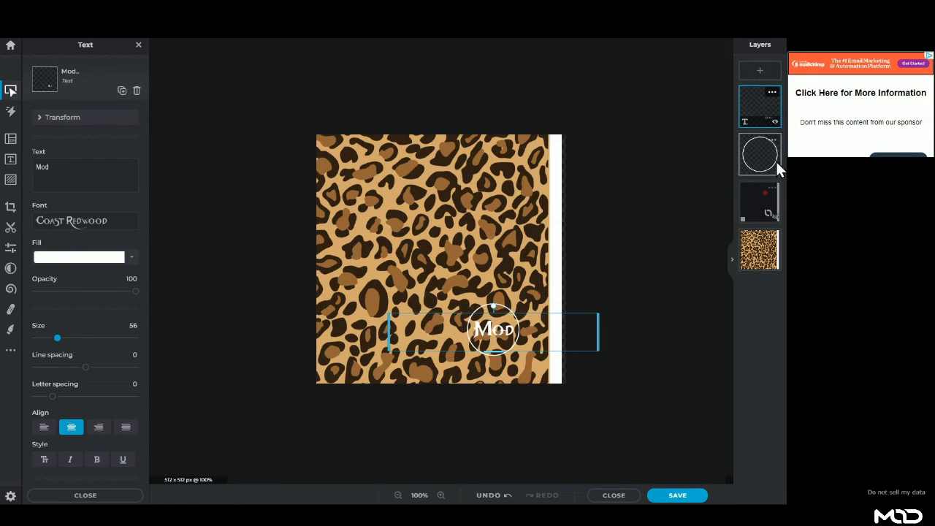
left_click(756, 208)
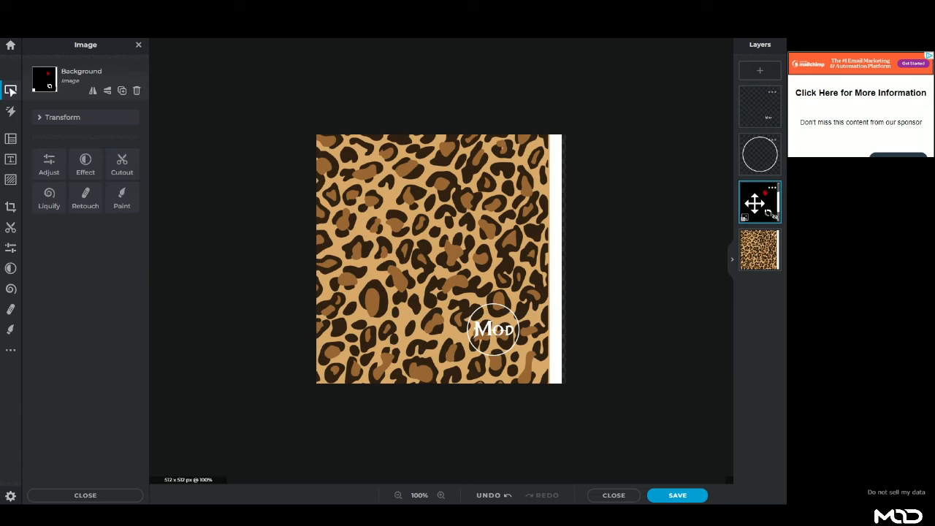
left_click(776, 217)
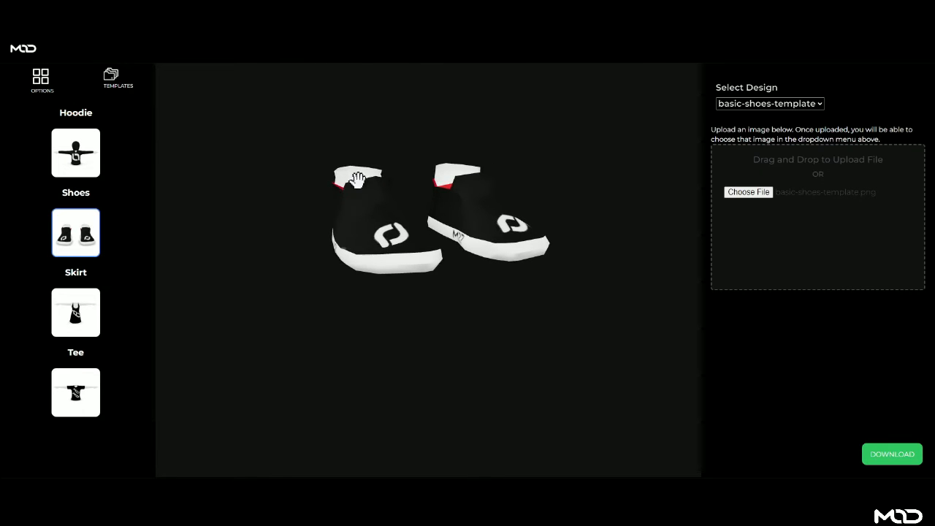
left_click_drag(380, 175, 358, 221)
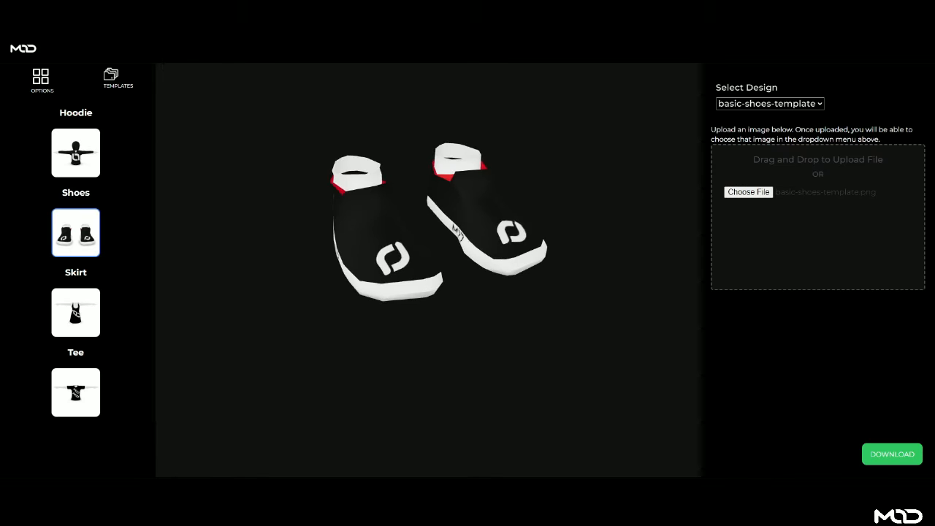
left_click_drag(351, 219, 340, 252)
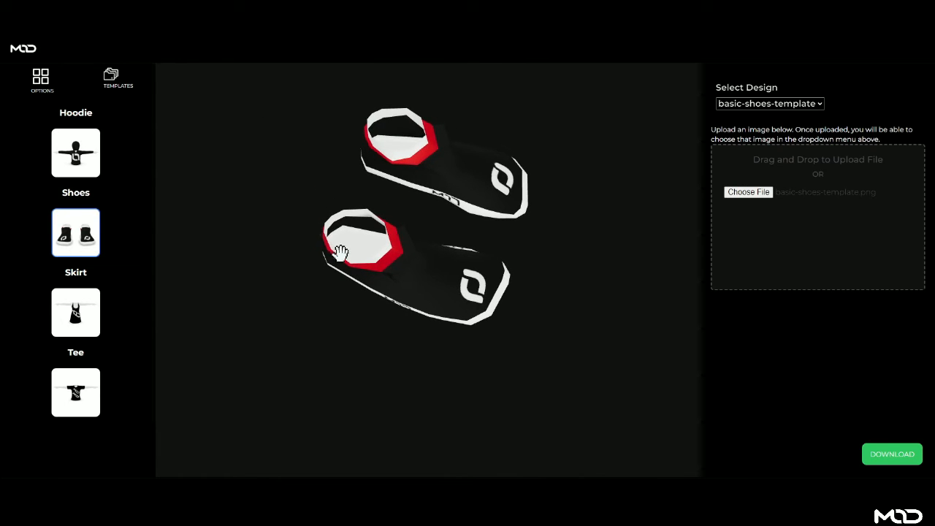
left_click_drag(427, 274, 449, 217)
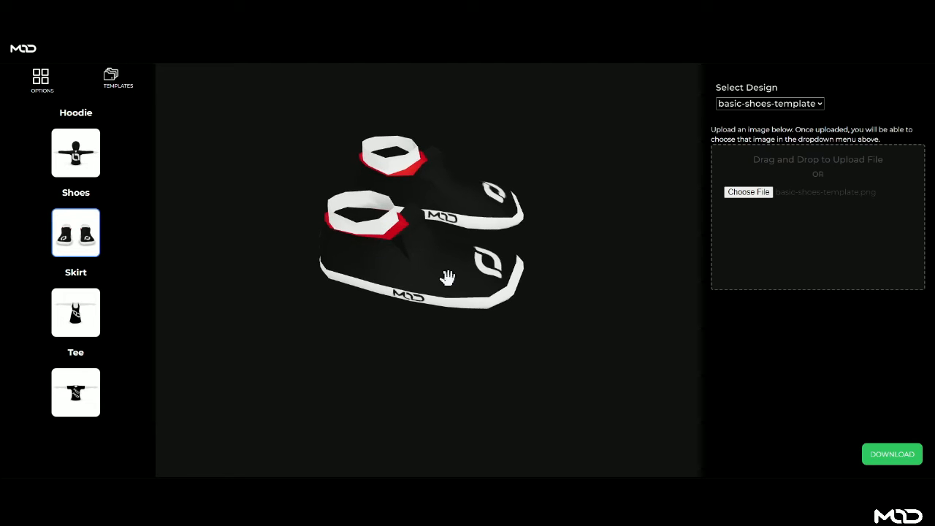
left_click_drag(447, 278, 378, 277)
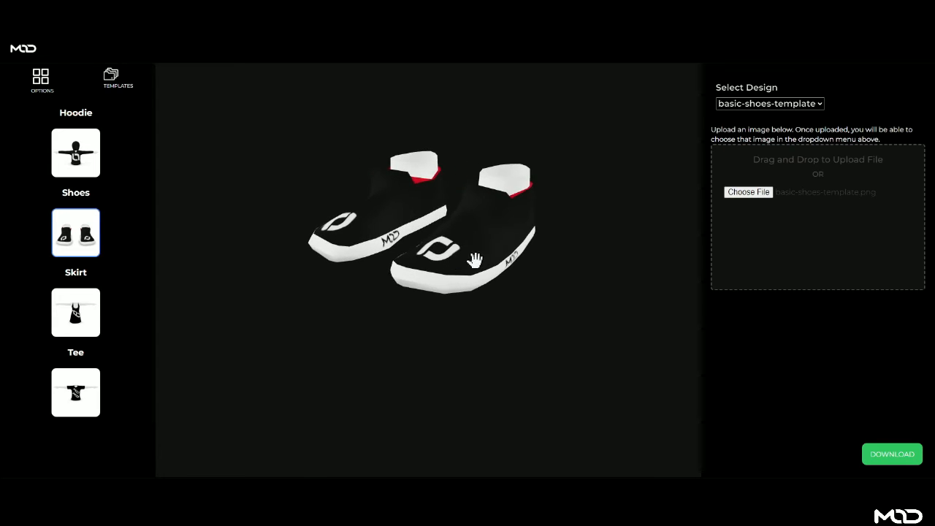
left_click_drag(523, 242, 478, 250)
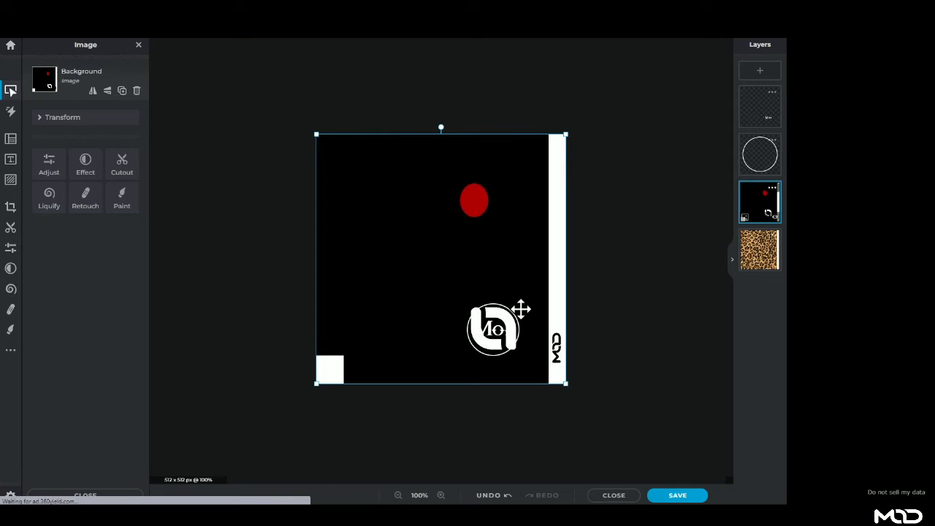
- Put the black layer beneath the leopard layer and open Save (JPG, 90%, 512 x 512)
left_click(771, 216)
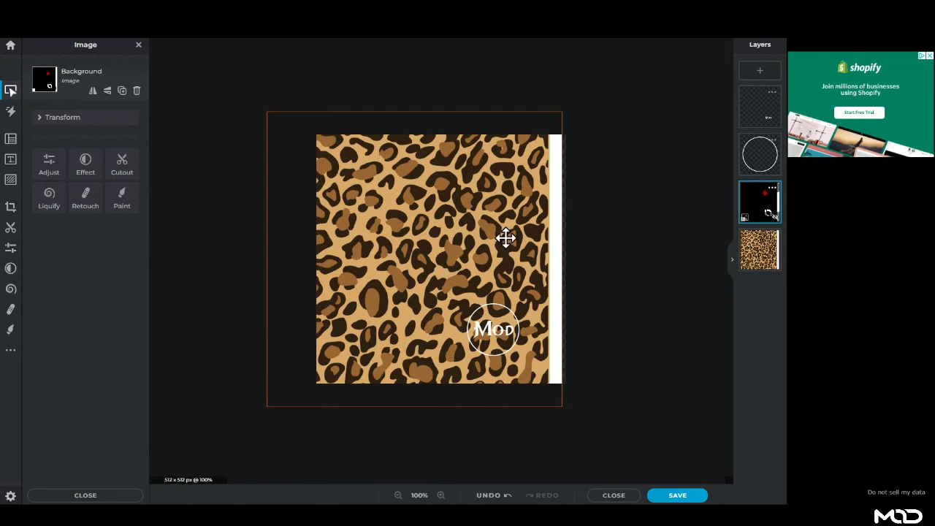
left_click(774, 218)
left_click_drag(766, 207, 767, 251)
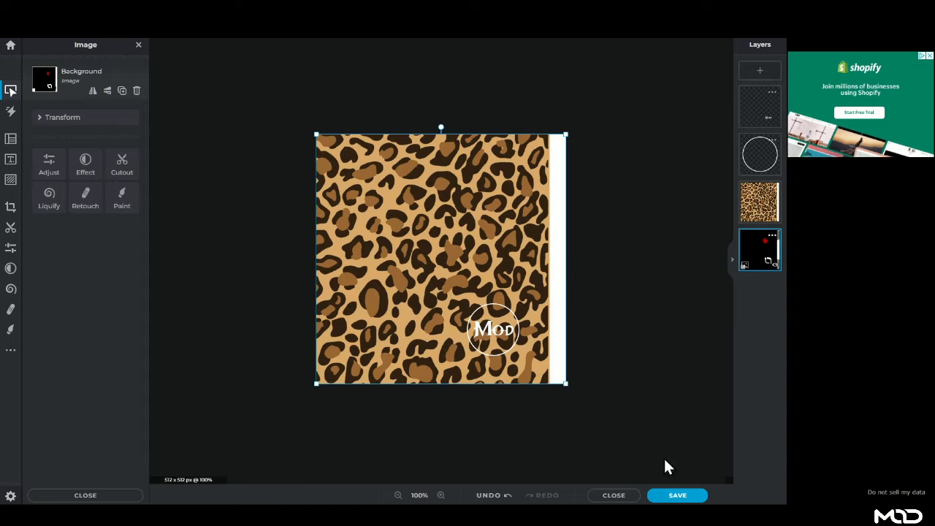
left_click(678, 497)
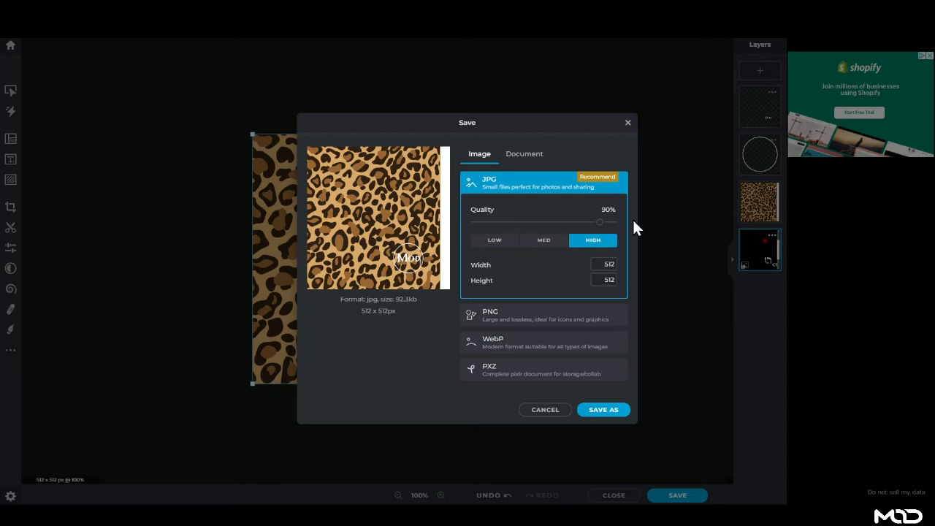
- Save the JPG to Downloads as basic-shoes-template.jpg and close the Success popup
left_click(616, 410)
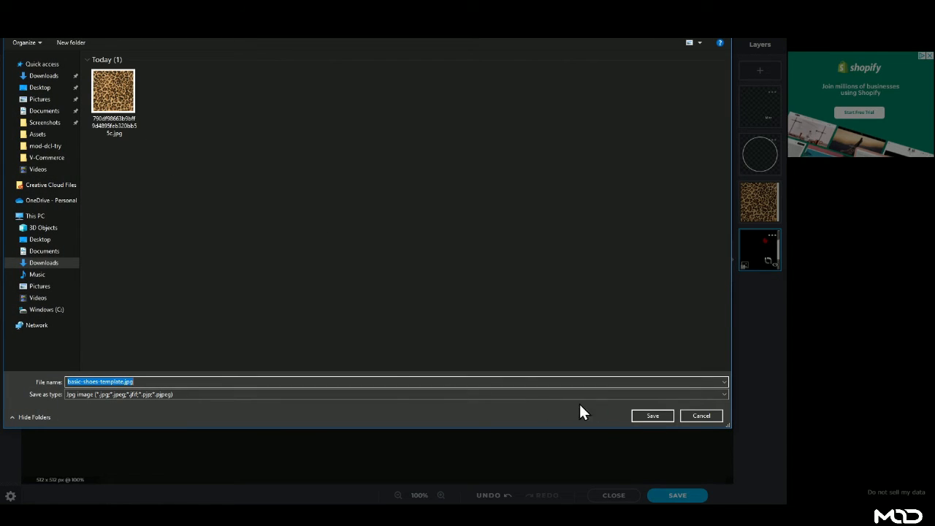
left_click(667, 414)
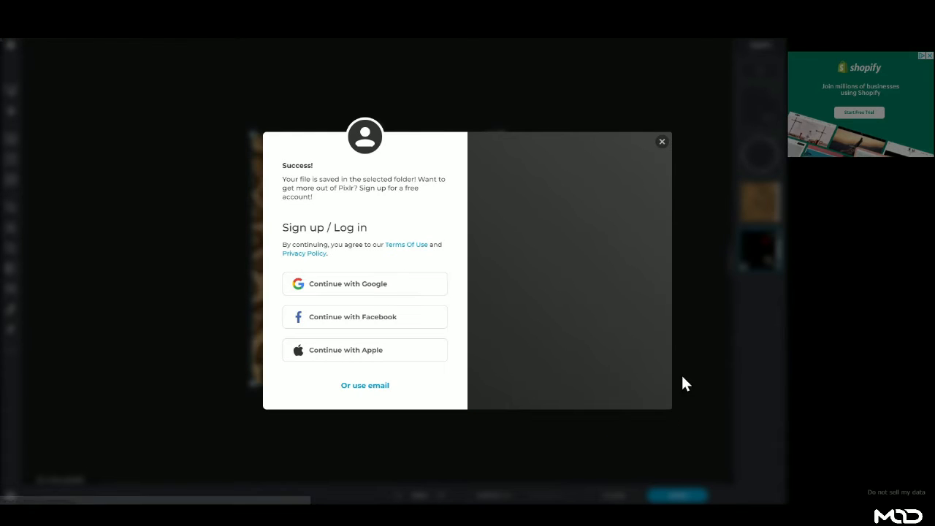
left_click(662, 141)
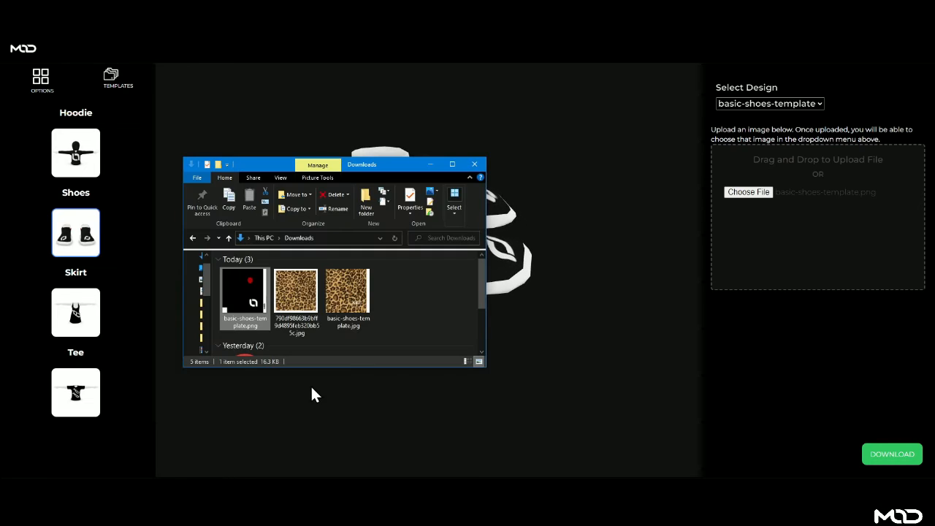
- Upload basic-shoes-template.jpg from Downloads, apply it as the shoe design, and orbit the shoes
left_click(346, 300)
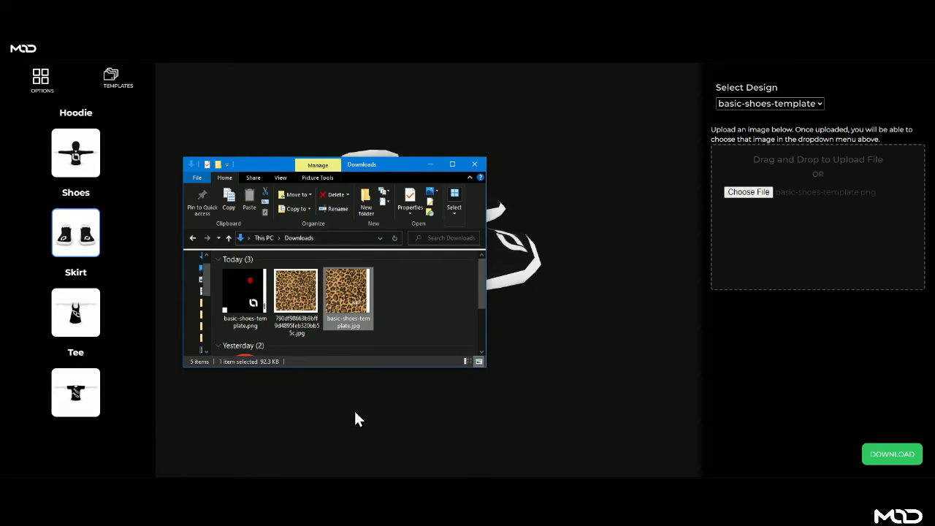
left_click_drag(347, 305, 764, 250)
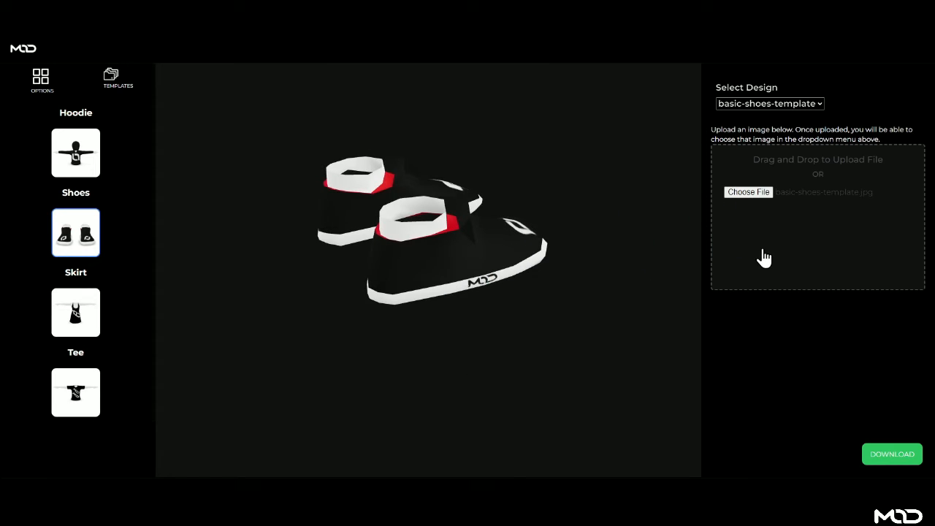
left_click(774, 103)
left_click(765, 160)
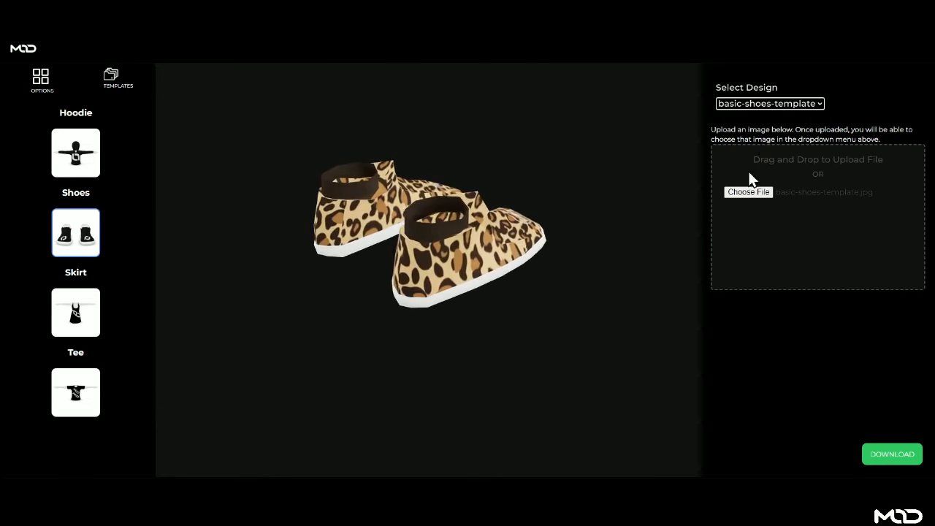
left_click_drag(501, 244, 527, 223)
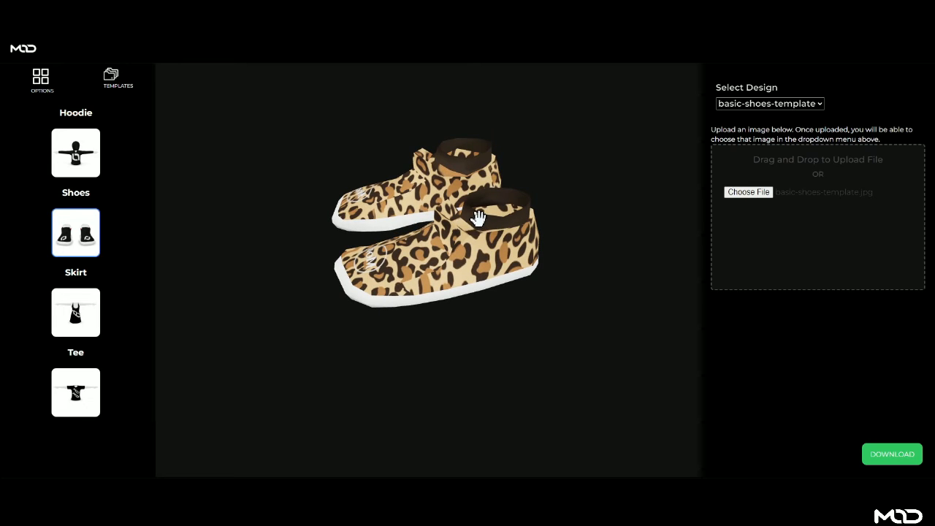
left_click_drag(515, 204, 482, 257)
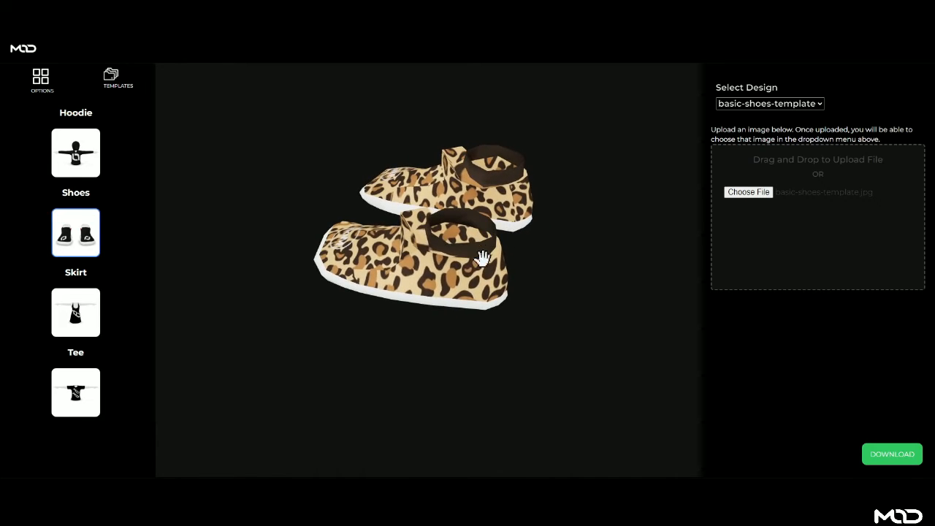
left_click_drag(474, 225, 506, 274)
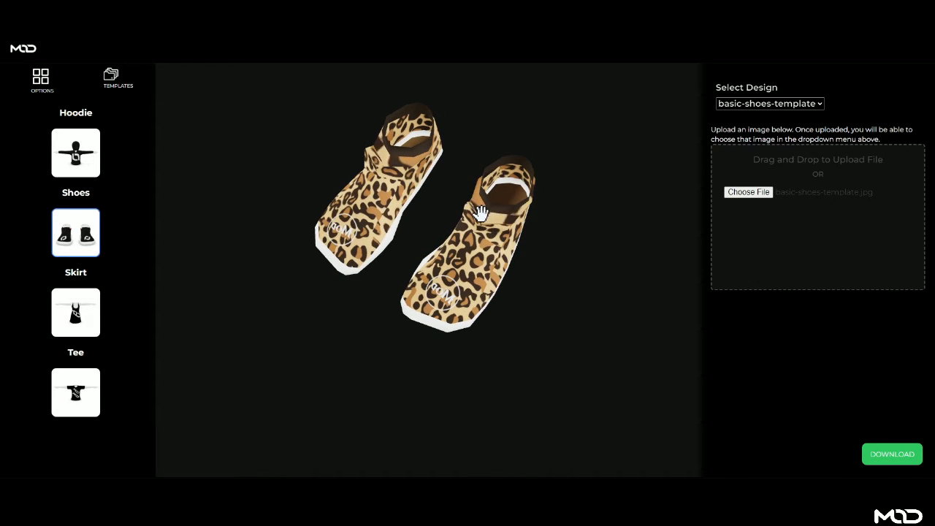
left_click_drag(514, 217, 536, 258)
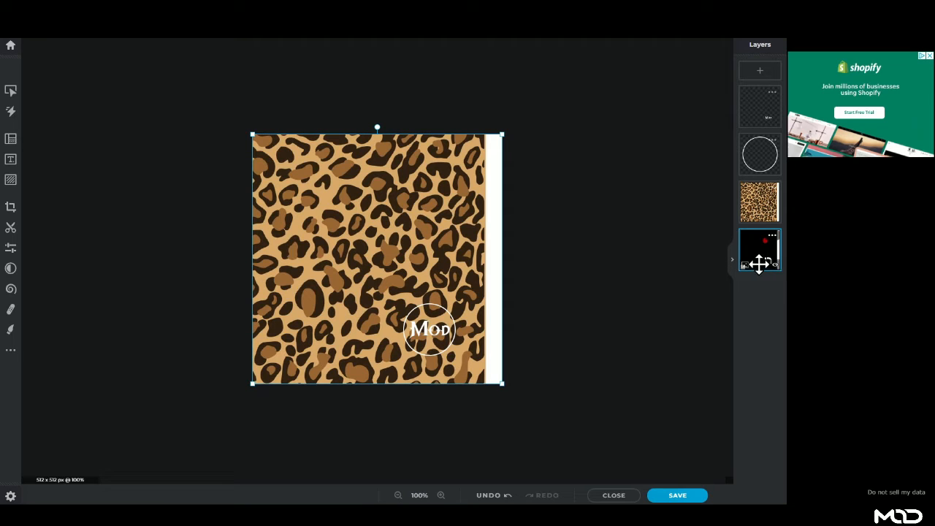
left_click_drag(751, 247, 759, 203)
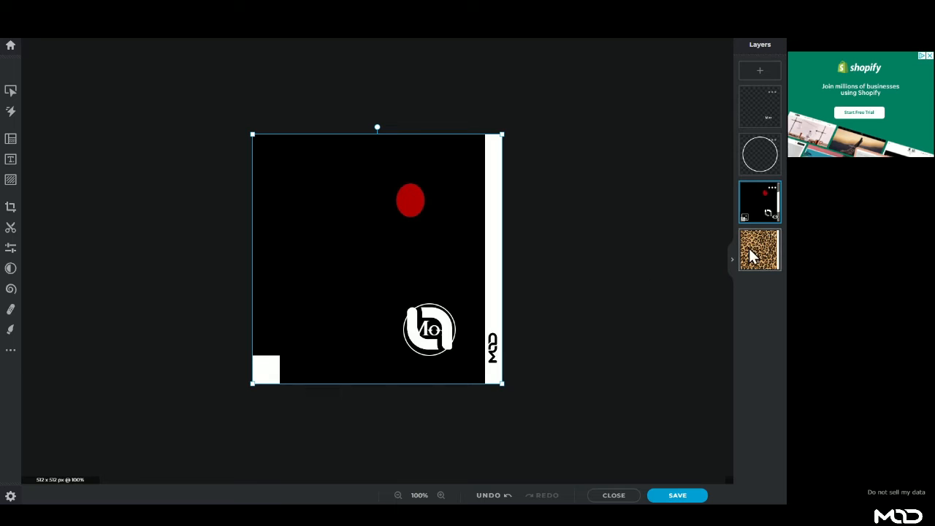
left_click_drag(752, 250, 759, 205)
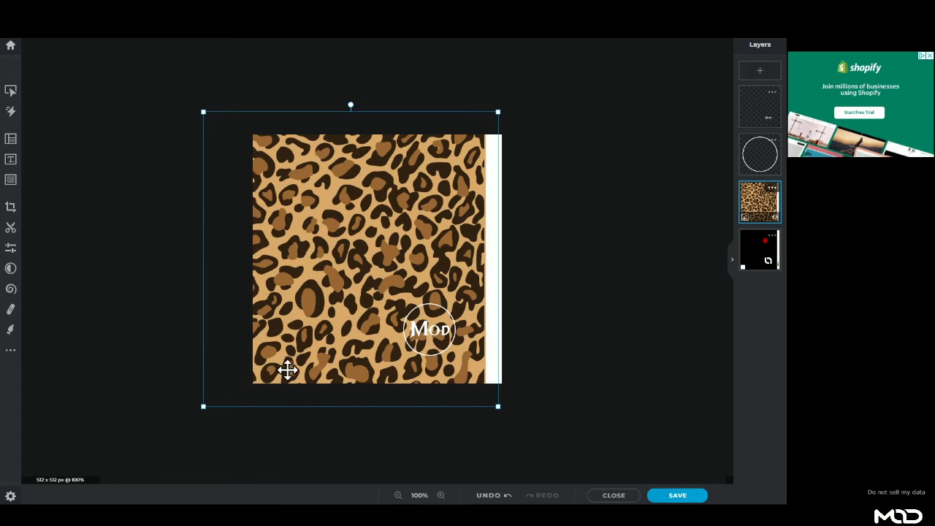
scroll(264, 371, "up", 2)
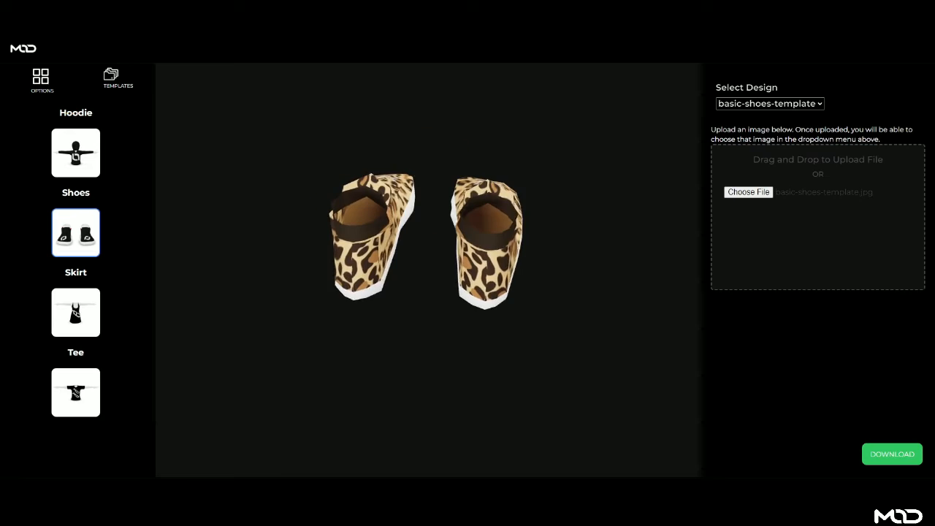
left_click_drag(375, 220, 245, 73)
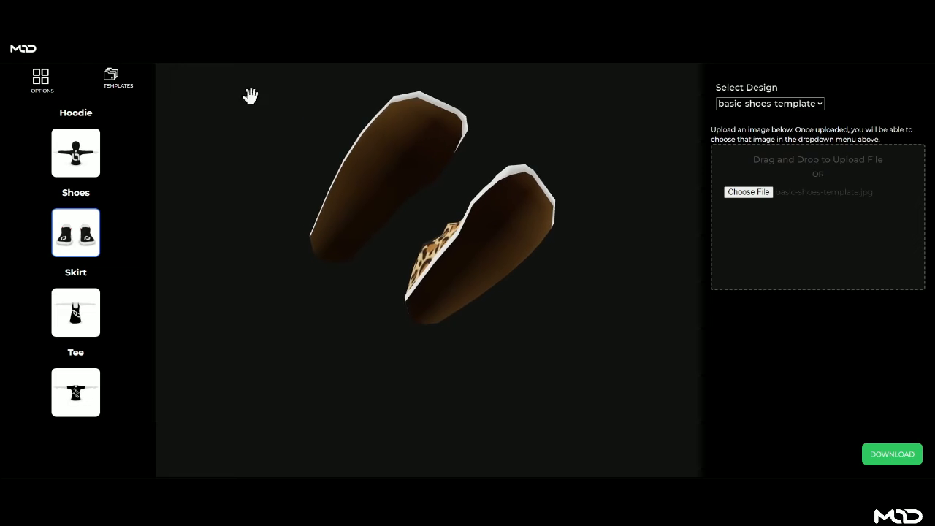
- View the leopard shoes from above, then switch the preview model to the Hoodie
left_click_drag(247, 95, 383, 251)
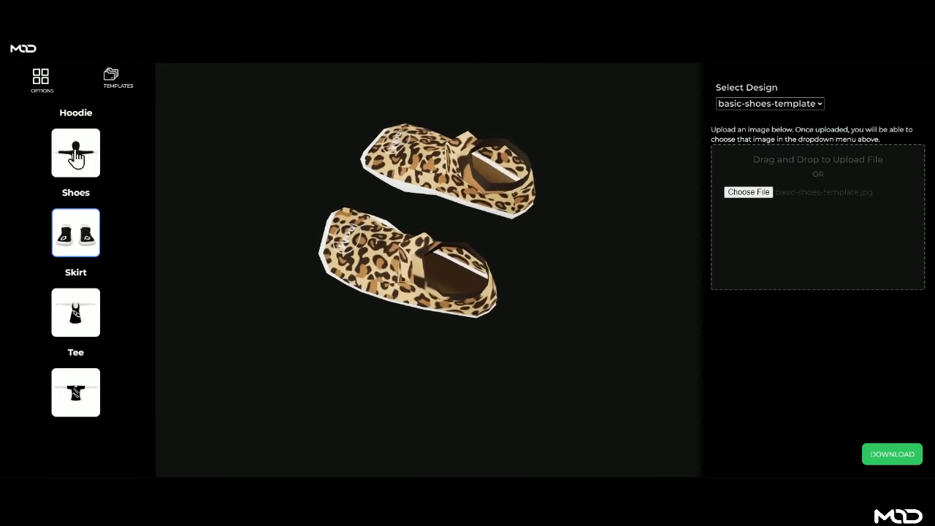
left_click(76, 151)
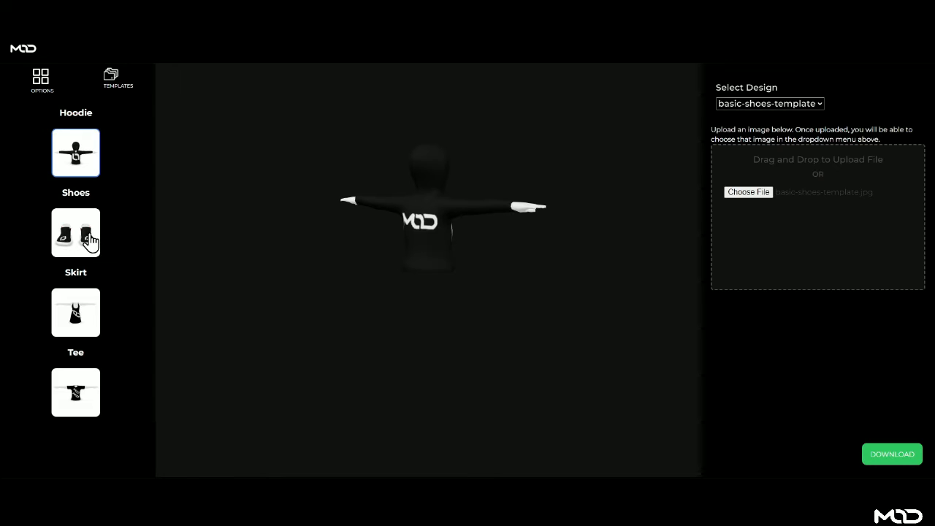
- Preview the Skirt and Tee models, then return to the Shoes and orbit them
left_click(87, 315)
left_click(86, 394)
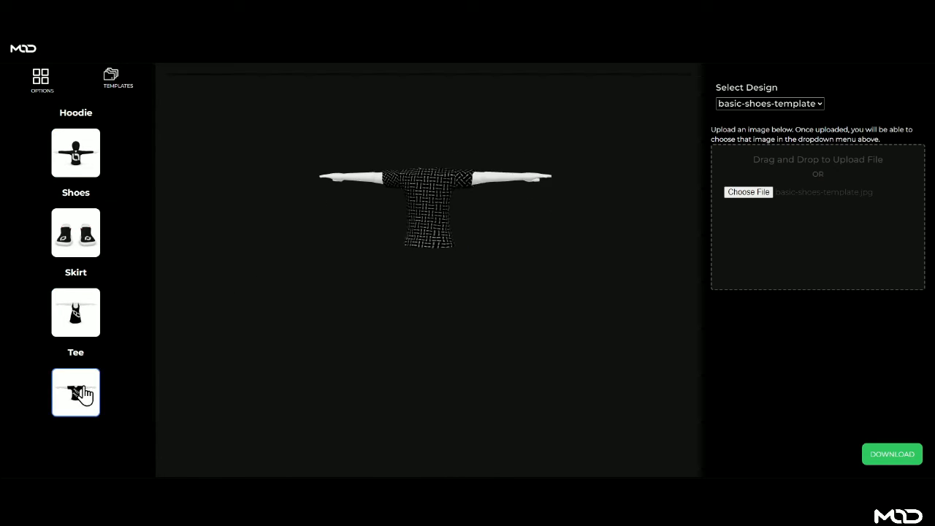
left_click(86, 242)
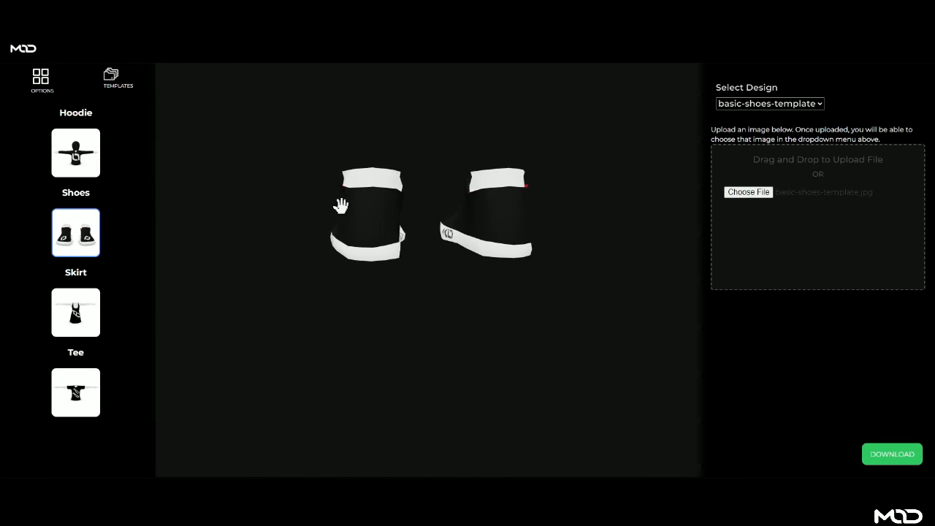
left_click_drag(359, 205, 251, 222)
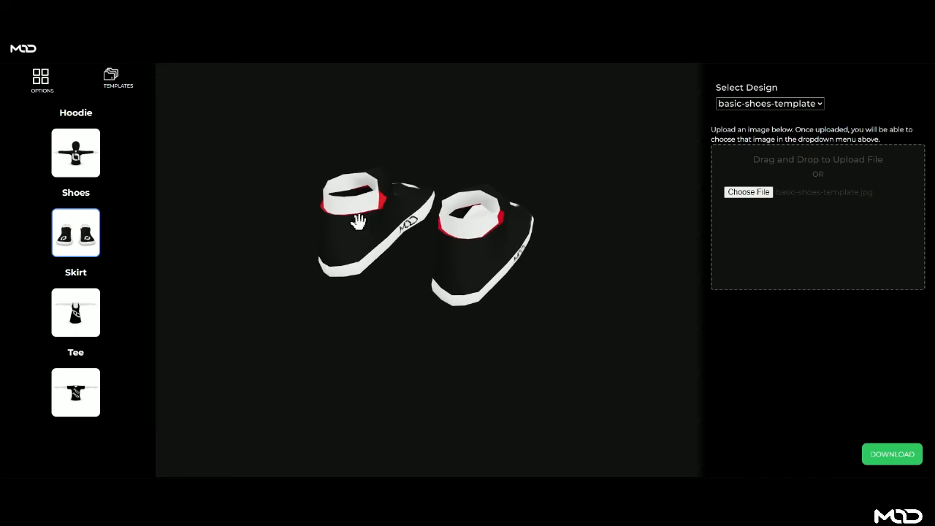
left_click_drag(359, 215, 405, 228)
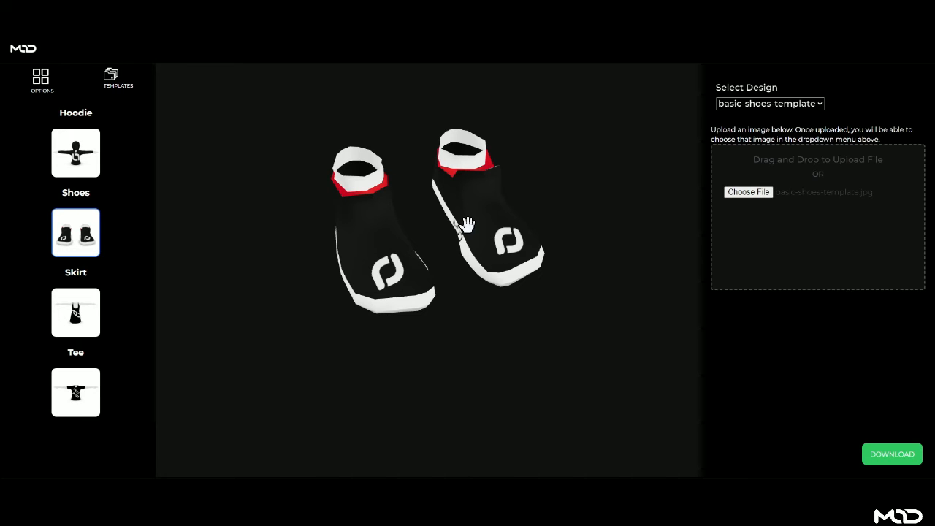
mouse_move(478, 231)
left_mouse_down()
mouse_move(494, 241)
mouse_move(482, 242)
left_mouse_up()
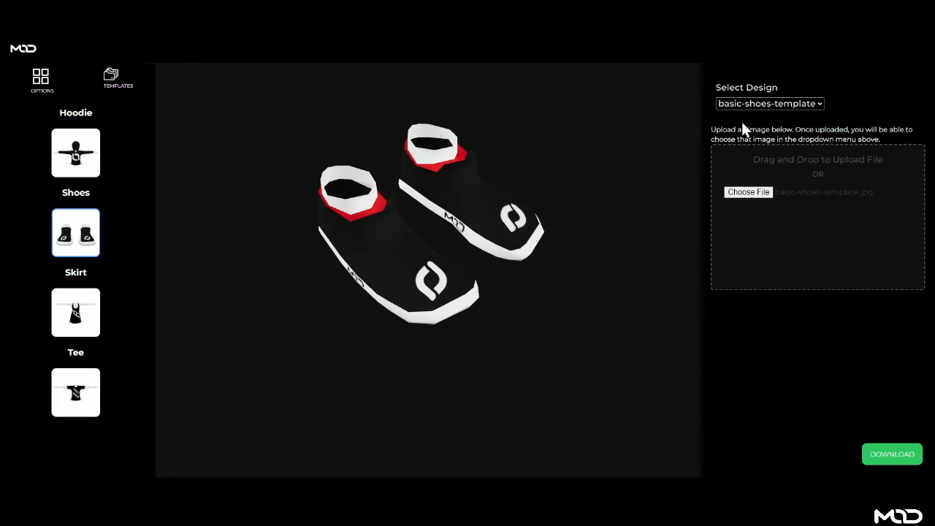
- Try the MOD Brick design, then apply the leopard basic-shoes-template design and inspect the shoes
left_click(755, 105)
left_click(754, 161)
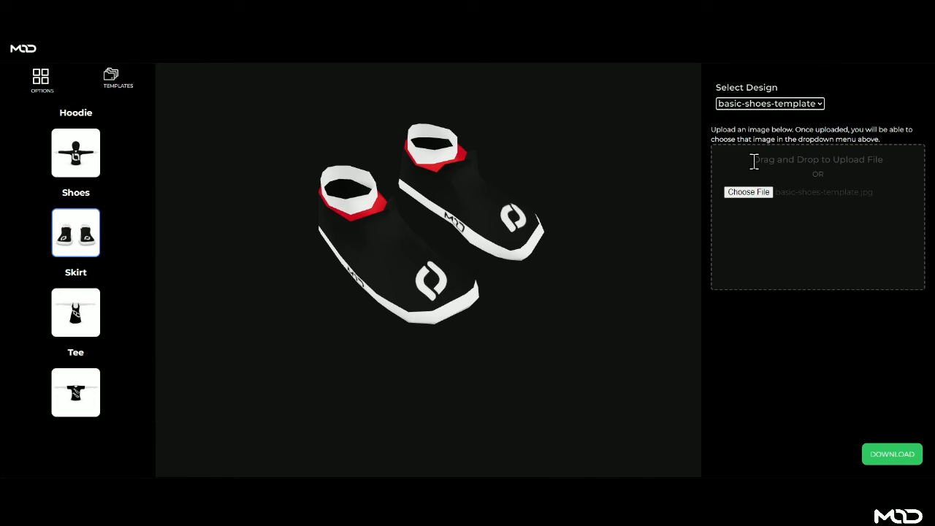
left_click(758, 105)
left_click(757, 150)
left_click(768, 104)
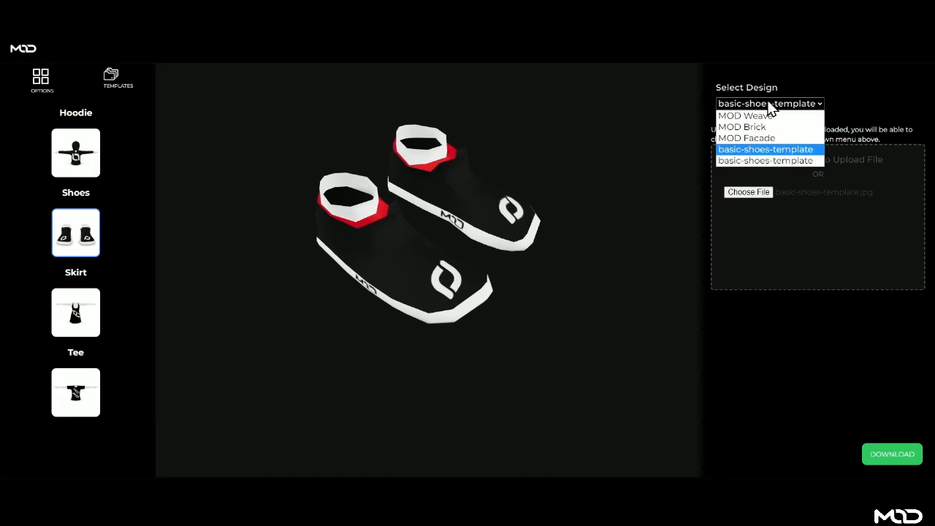
left_click(752, 128)
left_click(756, 105)
left_click(751, 160)
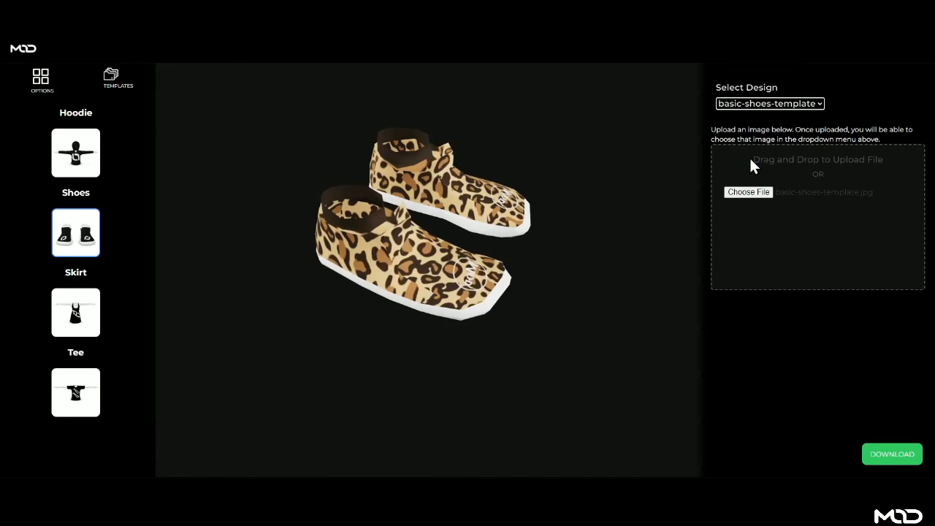
left_click_drag(560, 226, 410, 287)
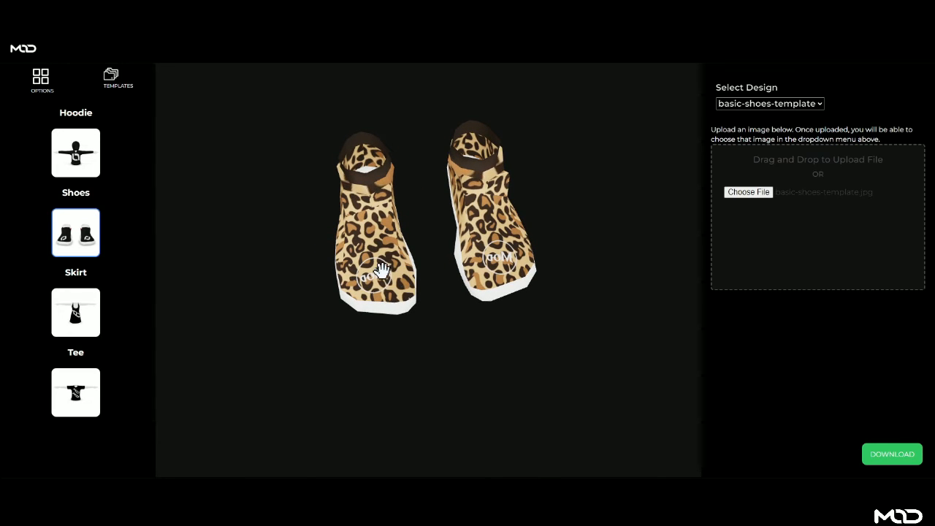
left_click_drag(381, 271, 411, 266)
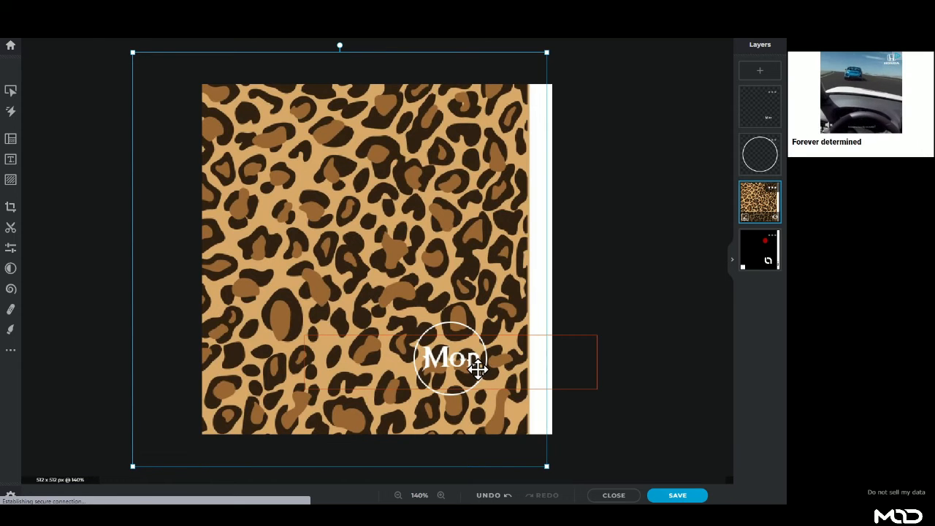
- Rasterize the Mod text layer and flip the logo horizontally
left_click(477, 364)
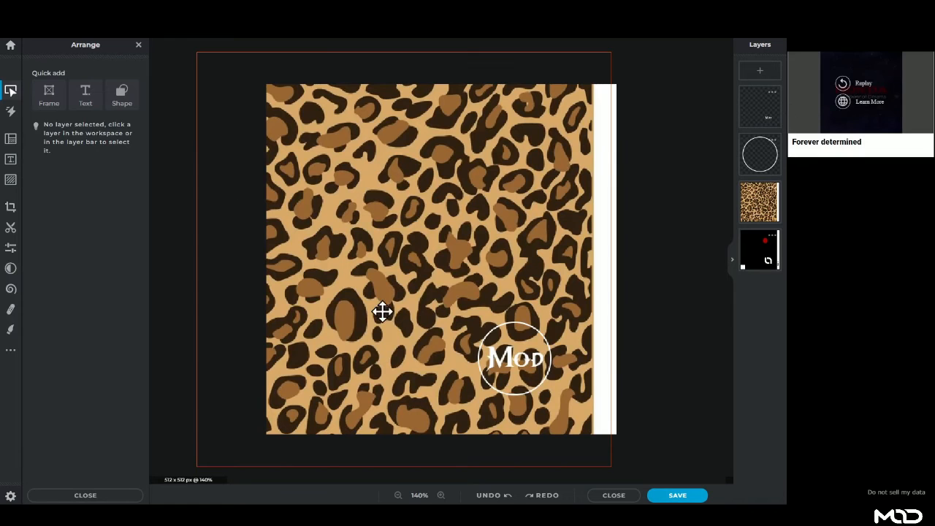
left_click(516, 359)
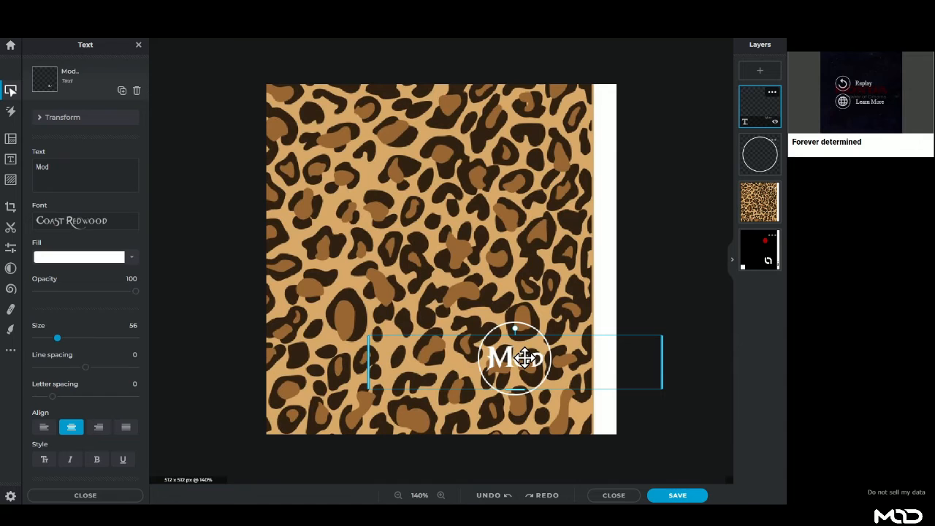
right_click(524, 359)
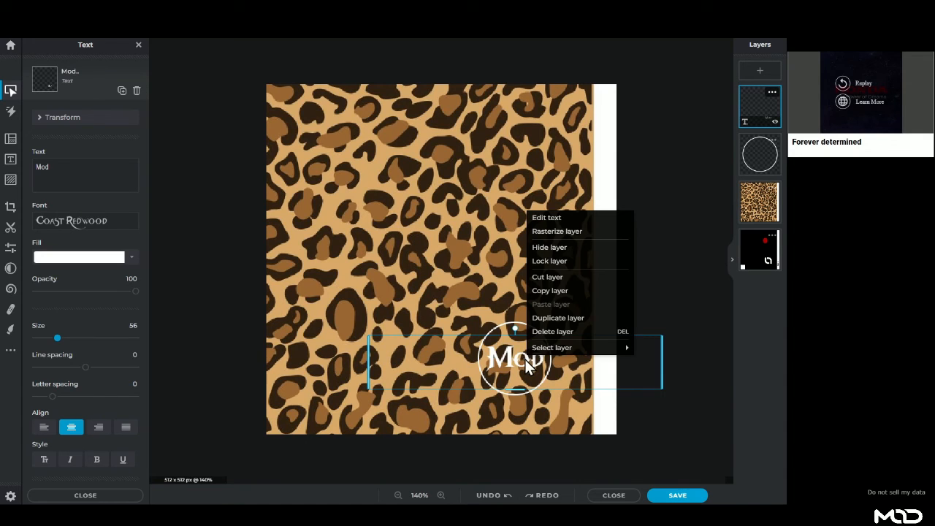
left_click(545, 229)
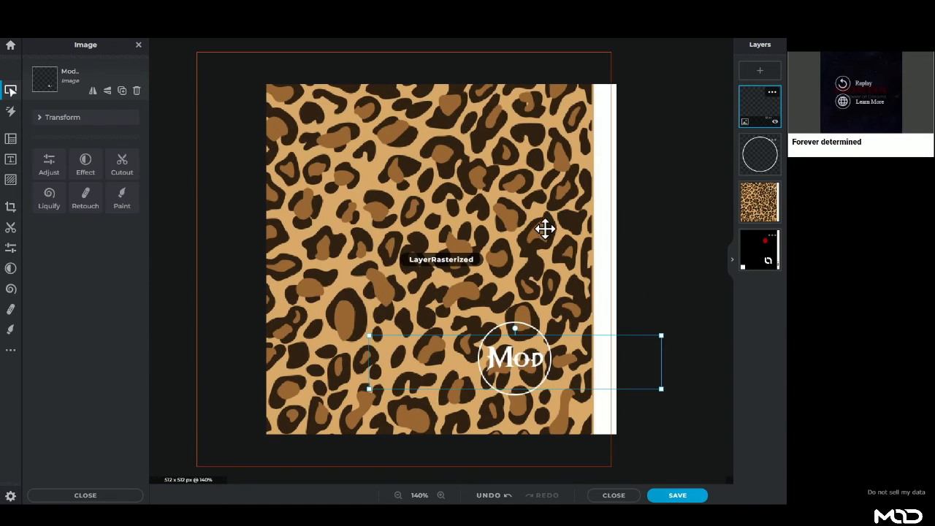
left_click(106, 92)
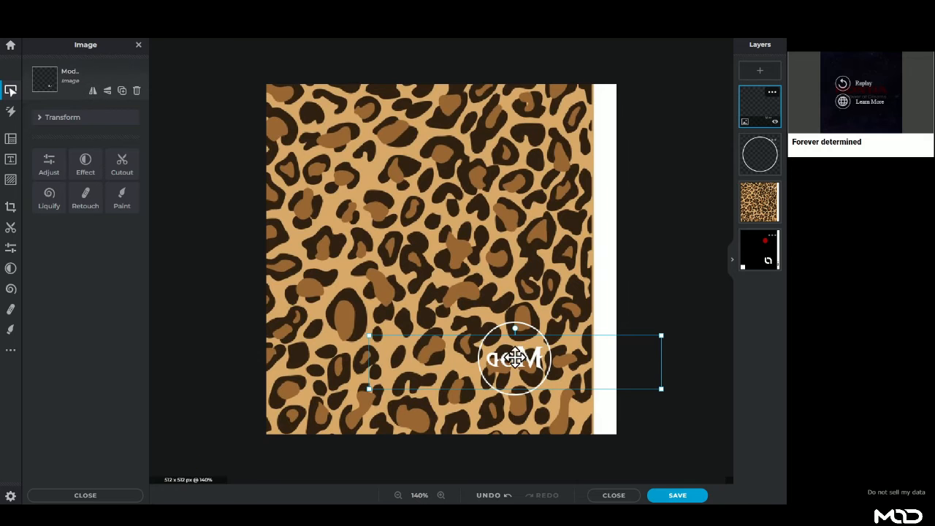
- Save the texture over basic-shoes-template.jpg in Downloads, confirming the replacement
left_click(687, 496)
left_click(612, 411)
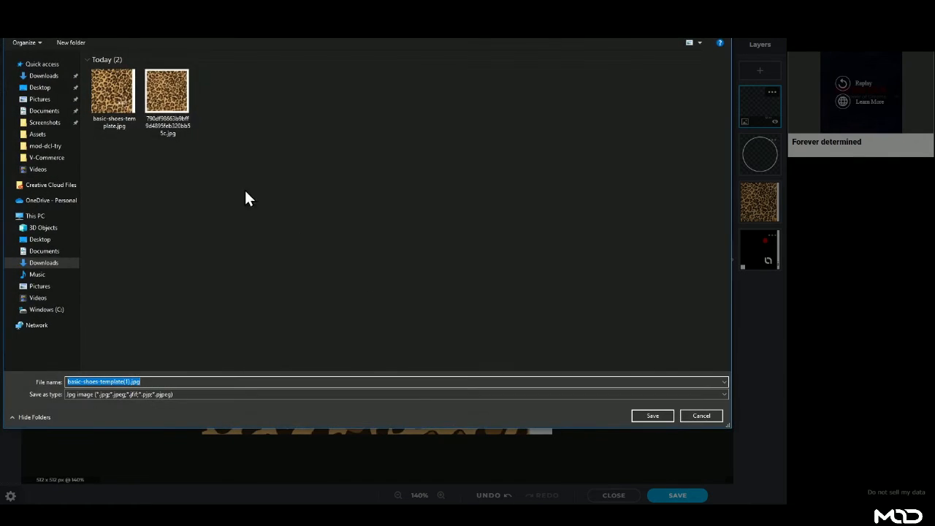
left_click(119, 99)
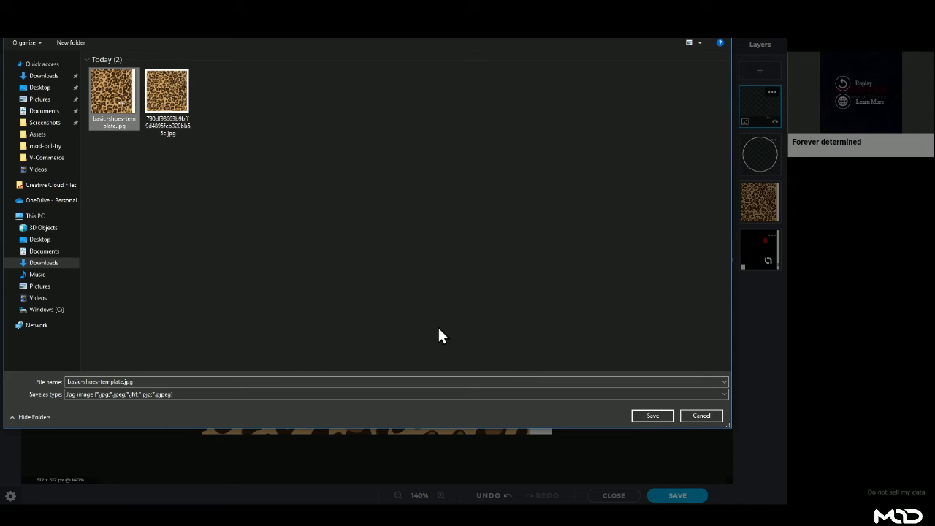
left_click(659, 416)
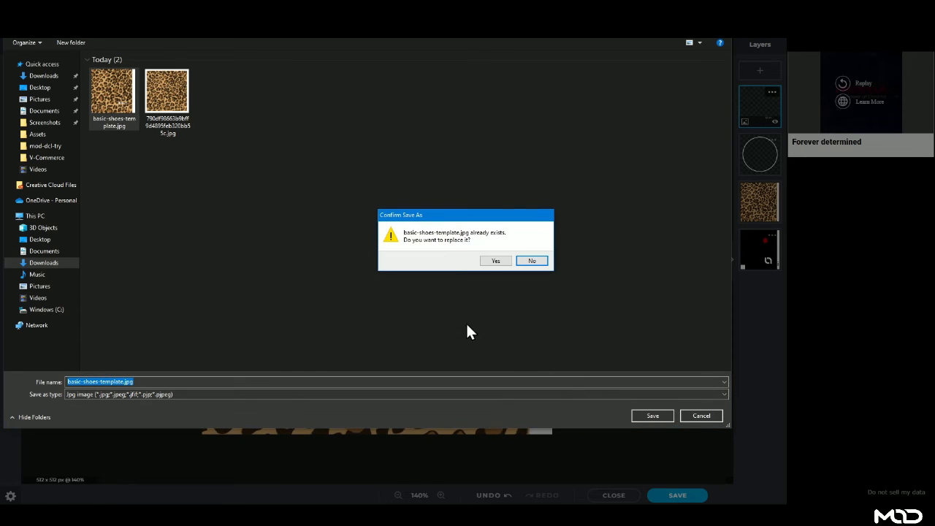
left_click(501, 261)
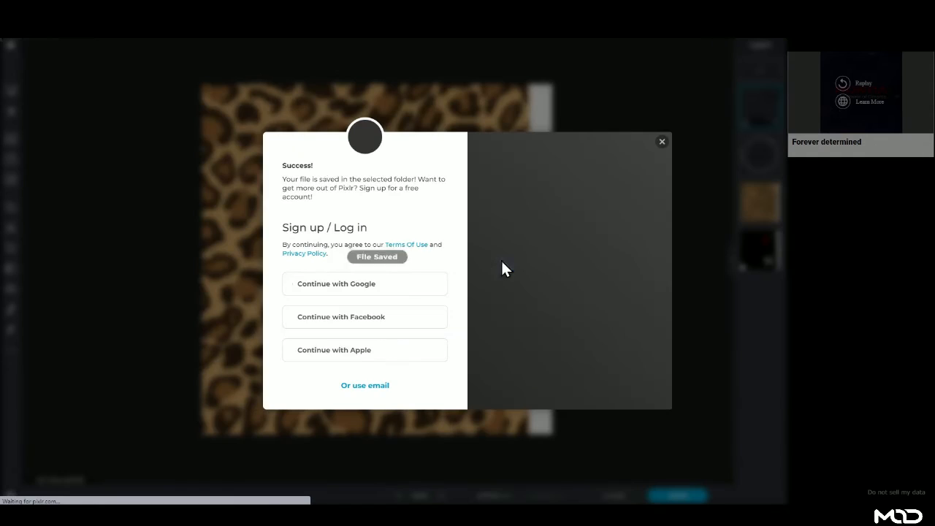
left_click(662, 142)
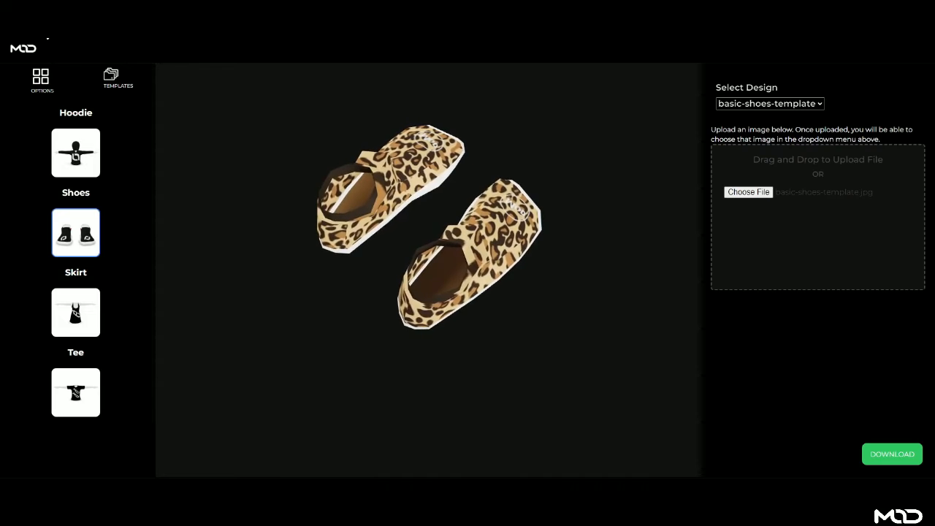
- Reload MOD Studio, load the Shoes, and apply the uploaded basic-shoes-template.jpg design
left_click(42, 25)
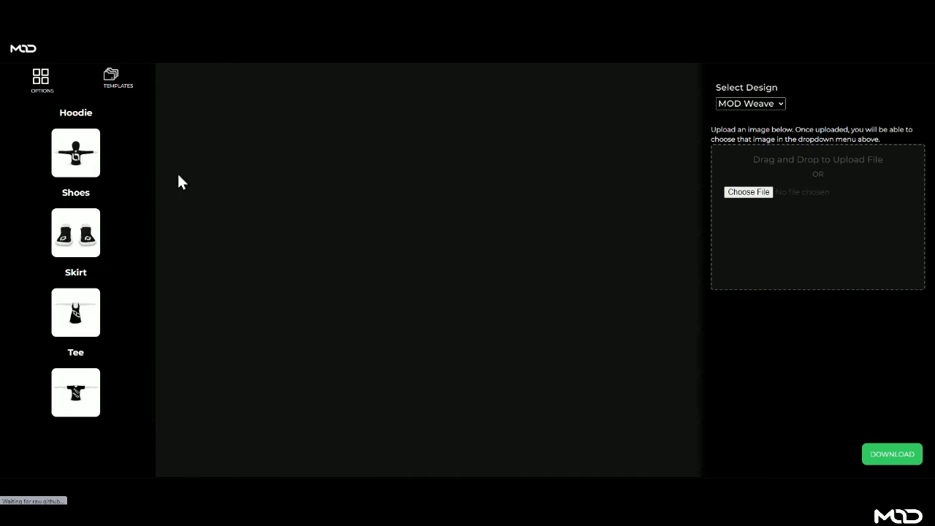
left_click(56, 241)
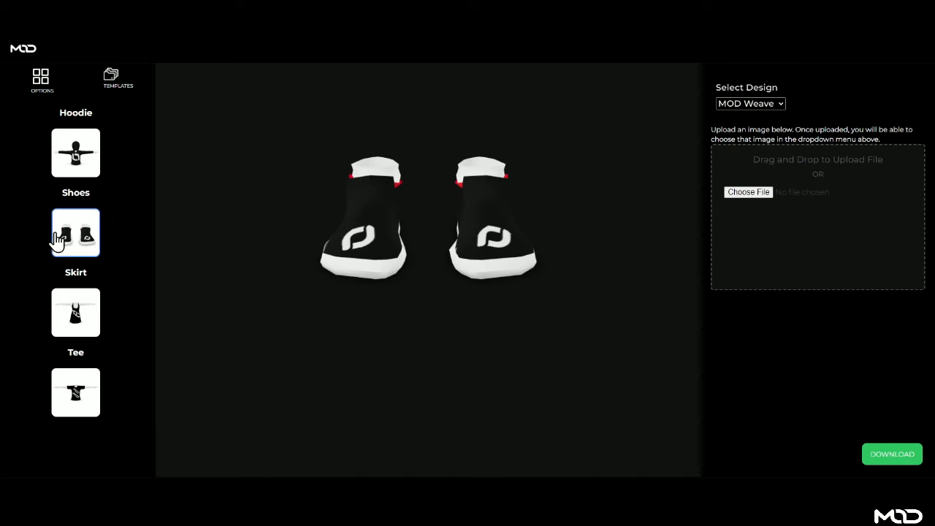
left_click(768, 106)
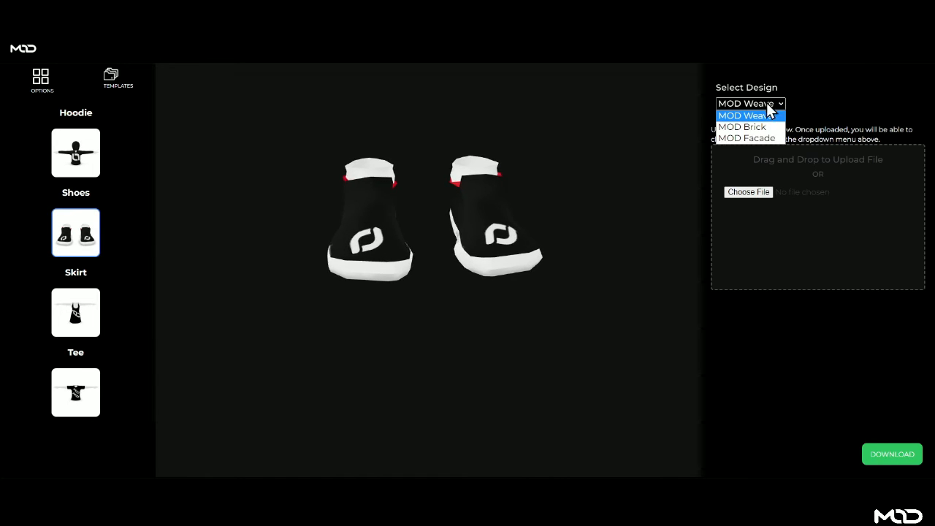
left_click(91, 502)
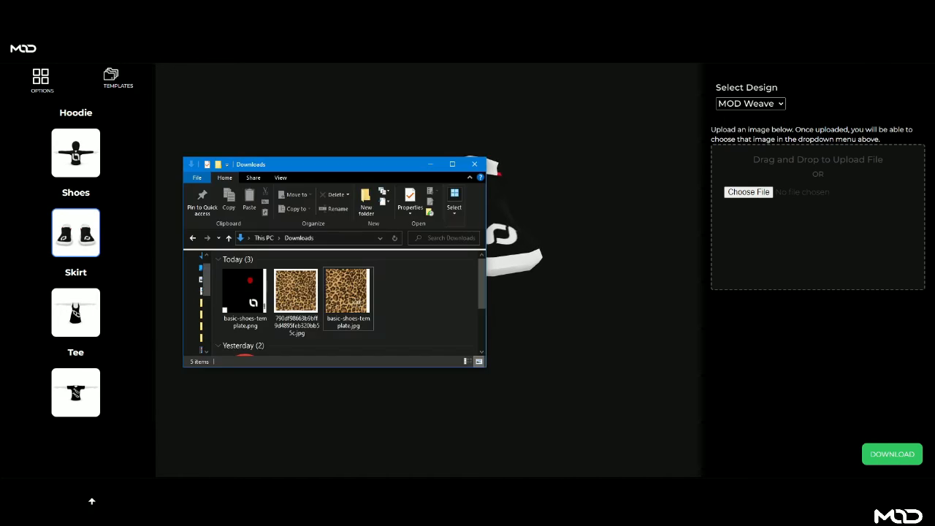
left_click_drag(349, 296, 785, 267)
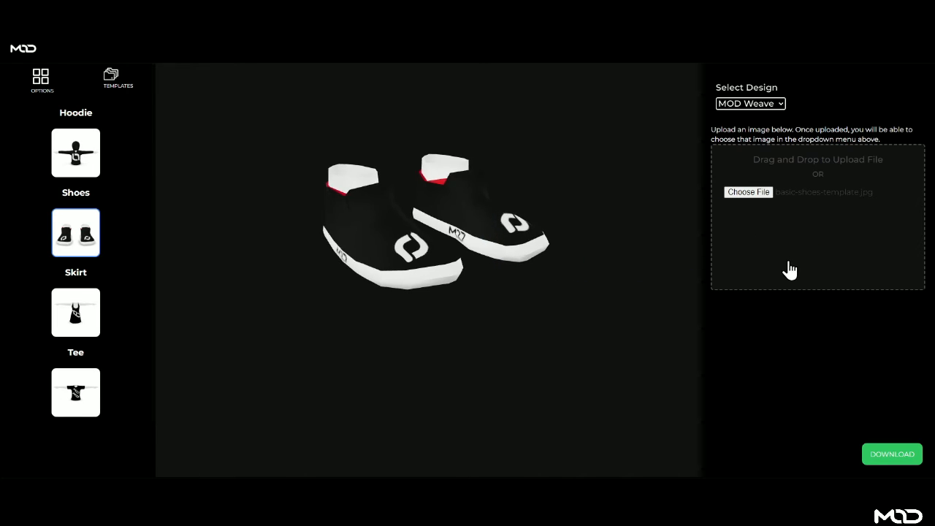
left_click(769, 105)
left_click(735, 150)
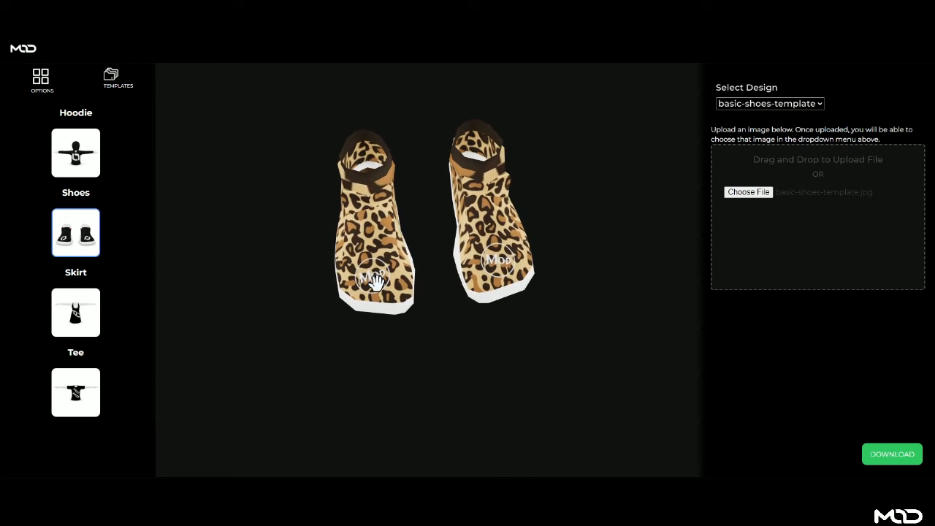
- Inspect the leopard shoes, download them as export.glb, and open it in 3D Viewer
left_click_drag(374, 282, 605, 244)
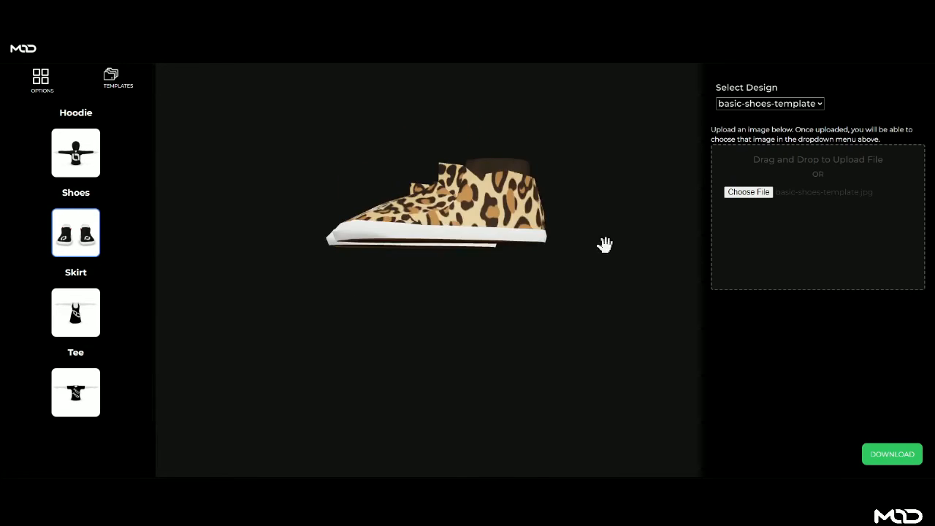
left_click_drag(441, 238, 562, 256)
left_click_drag(401, 263, 364, 257)
left_click_drag(513, 249, 558, 277)
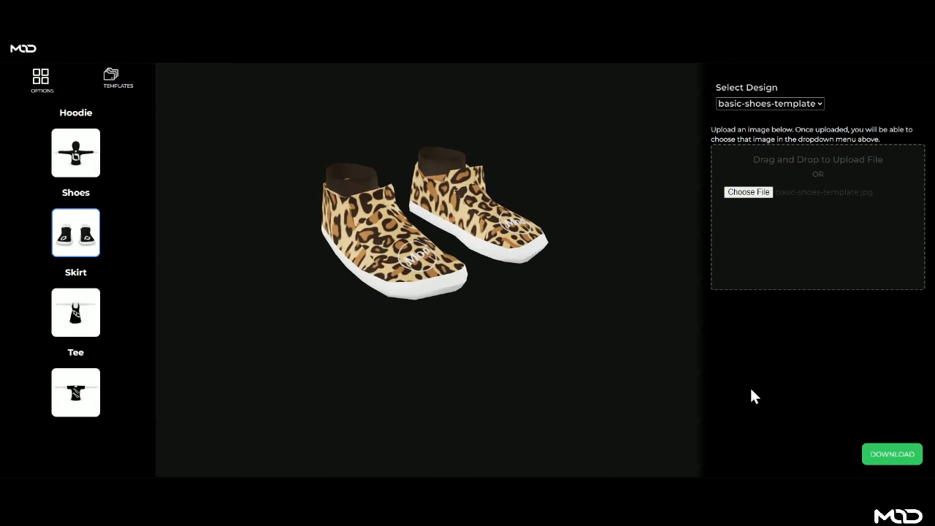
left_click(890, 459)
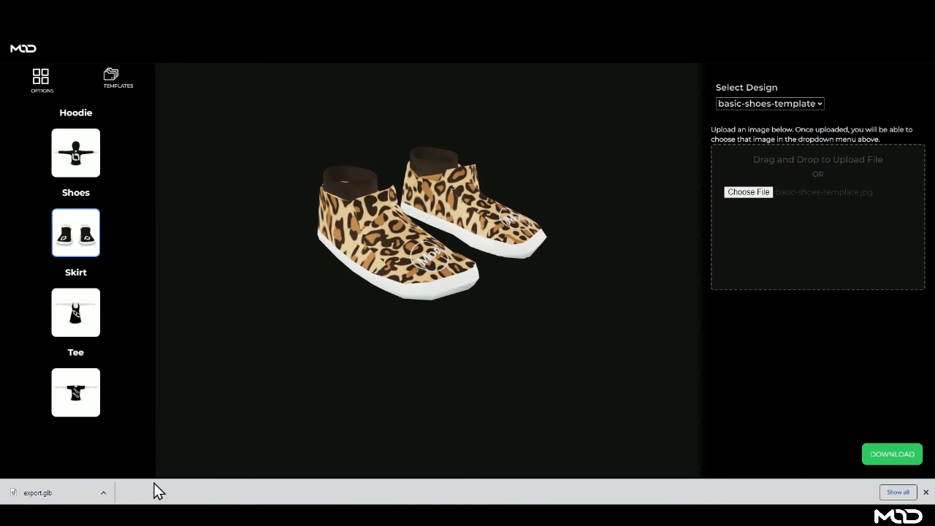
left_click(73, 495)
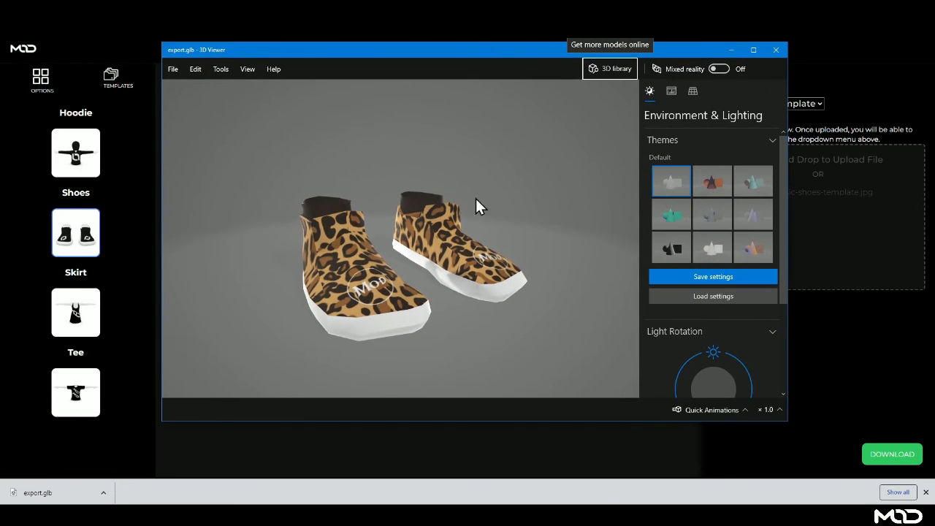
left_click_drag(374, 299, 405, 300)
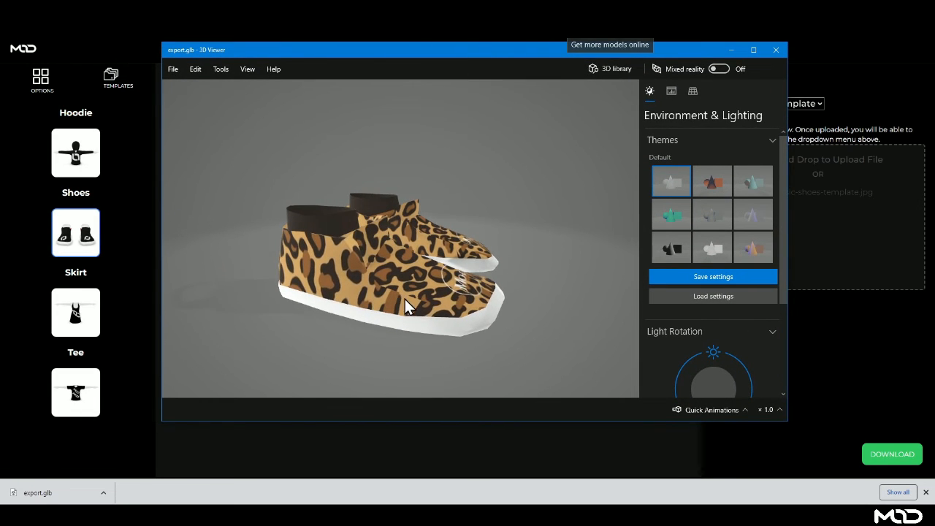
left_click(715, 411)
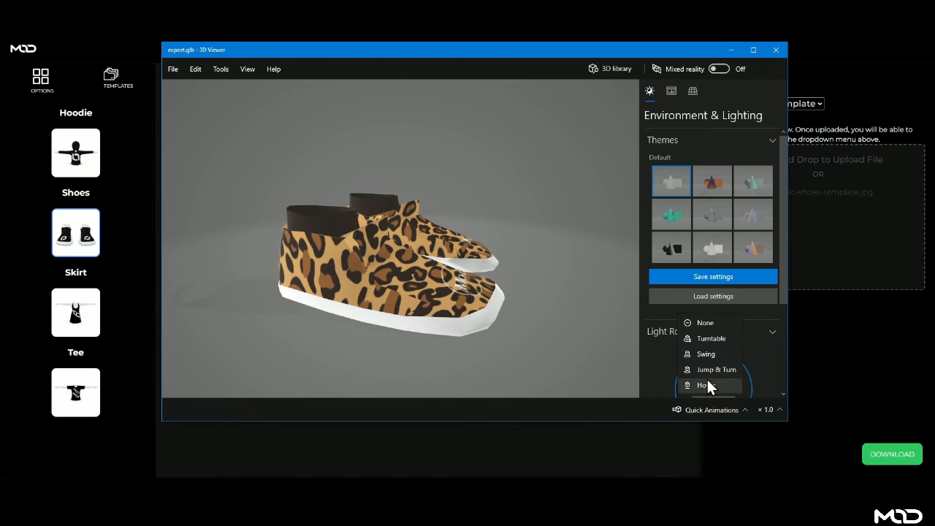
left_click(703, 340)
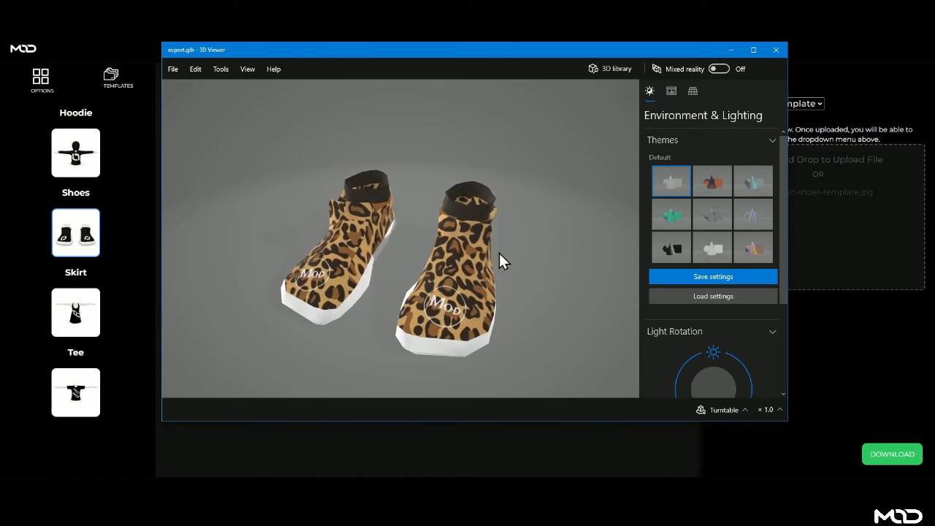
left_click(776, 50)
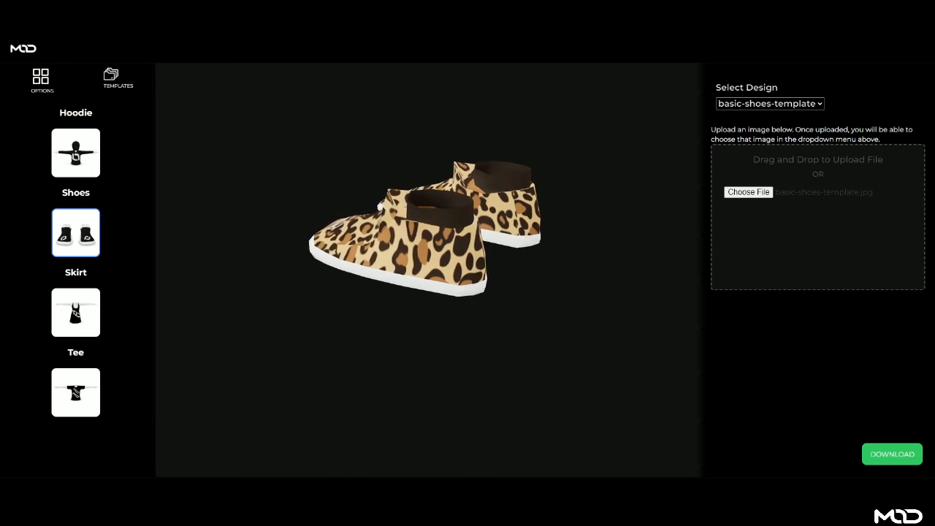
- In the Downloads folder, rename export.glb to 'cheetah shoes.glb'
left_click(212, 515)
left_click(397, 319)
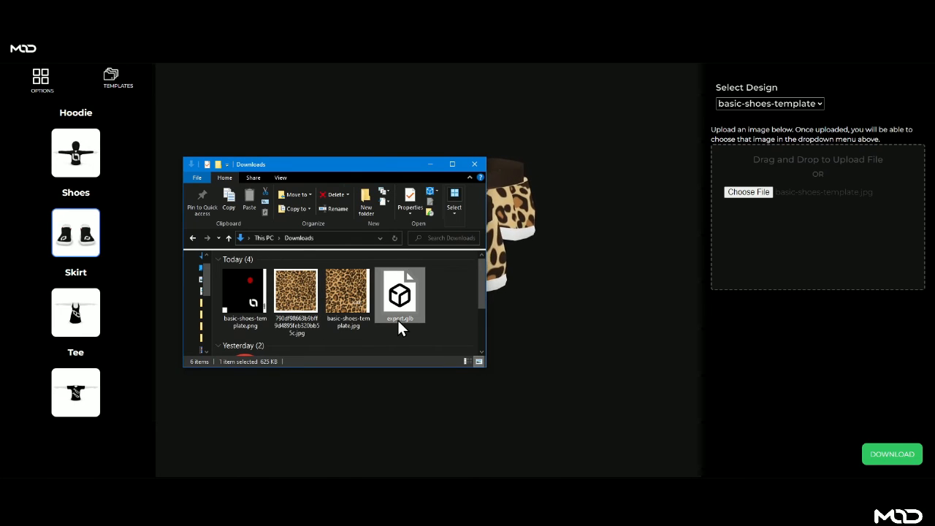
left_click(397, 320)
type("cheetah sh")
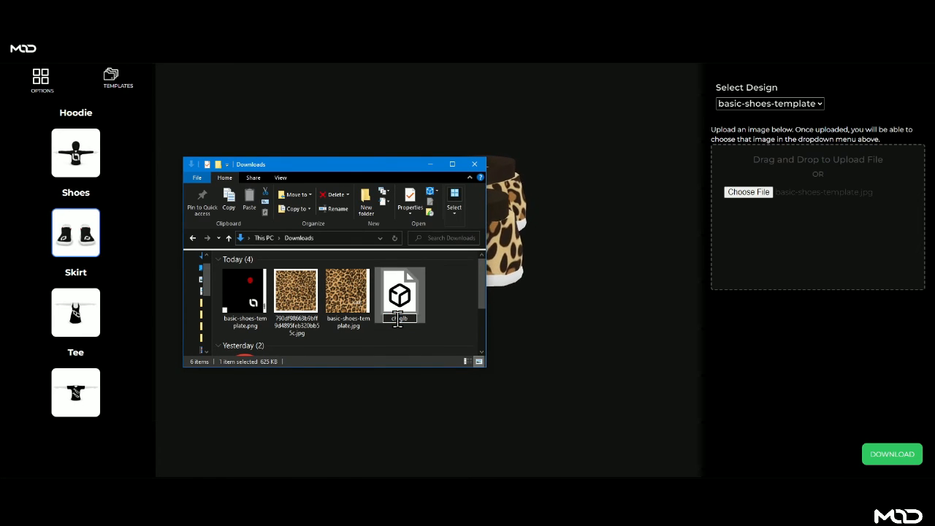
type("oes")
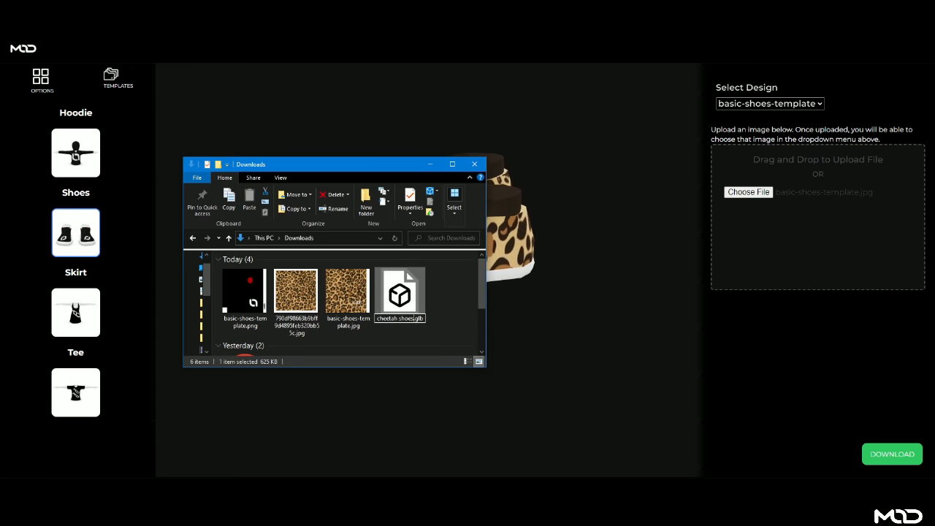
key("Return")
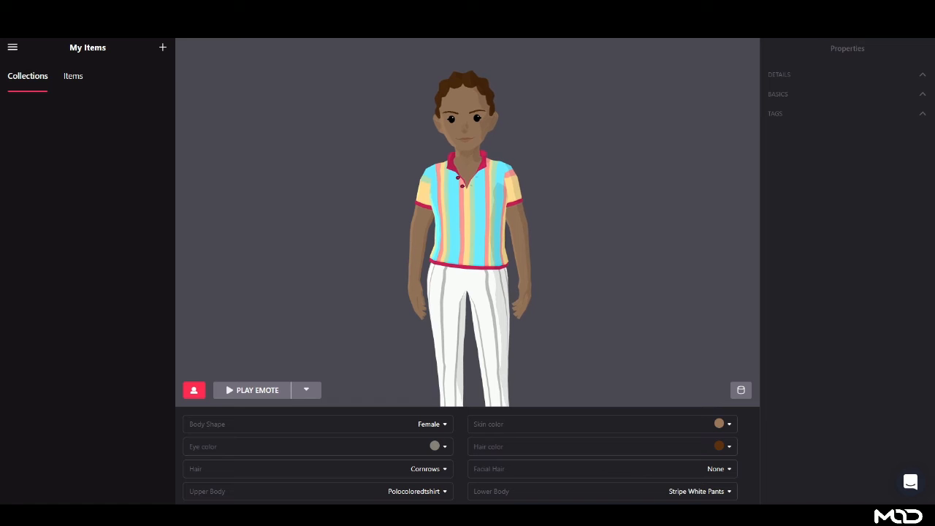
- Start a new wearable item from cheetah shoes.glb, fitting both body shapes
left_click(162, 48)
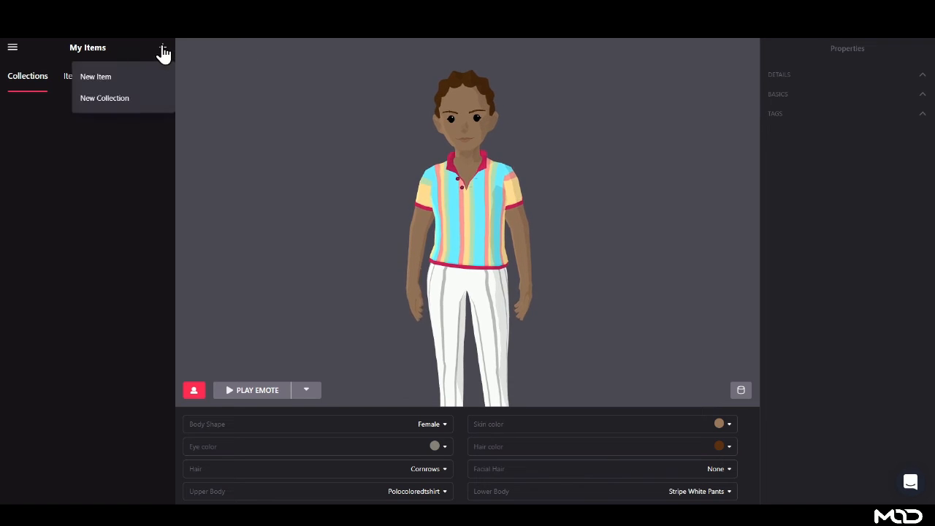
left_click(110, 77)
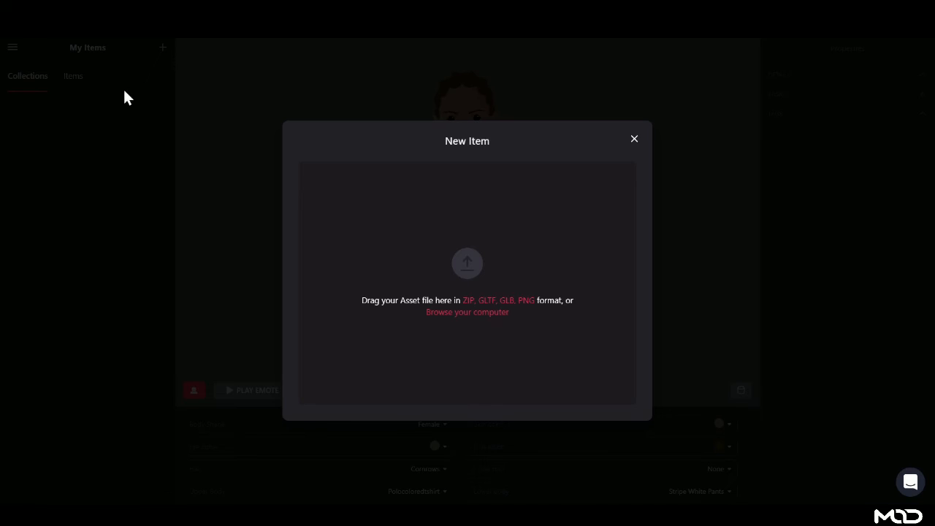
left_click(90, 512)
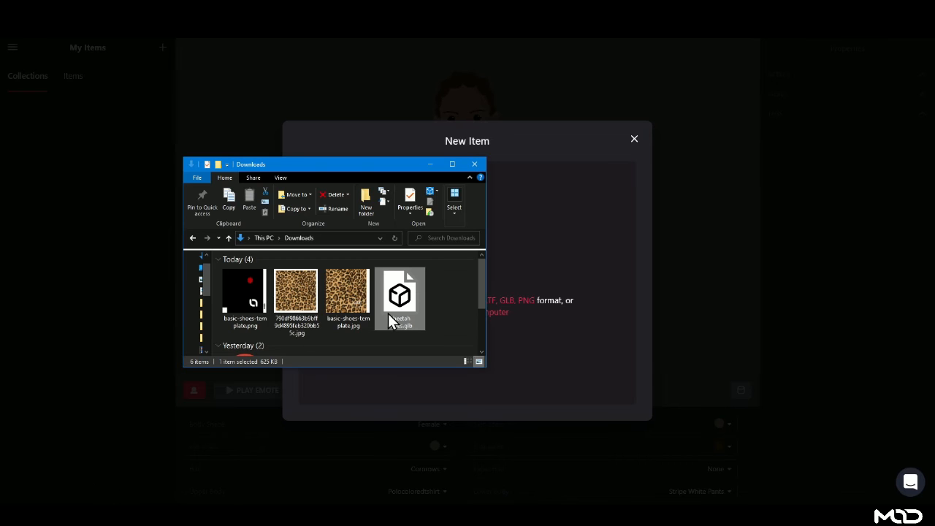
left_click_drag(409, 306, 555, 287)
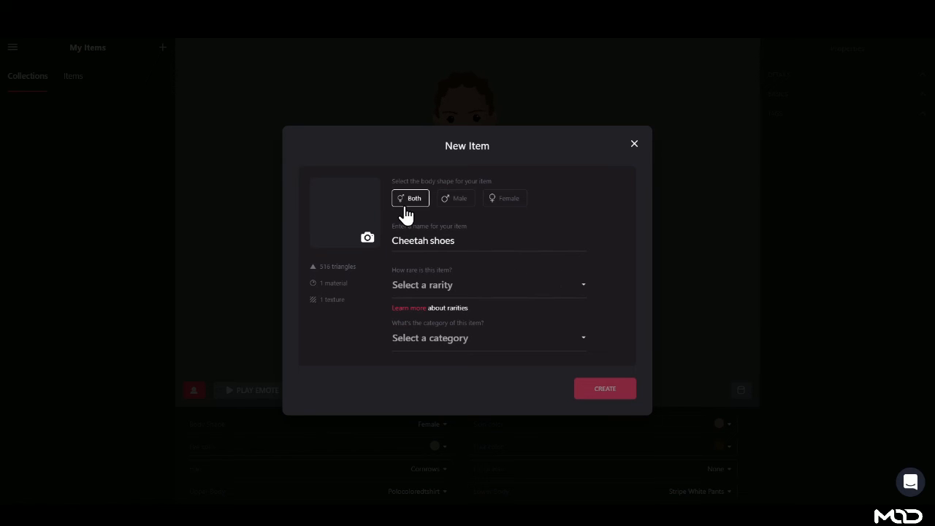
left_click(501, 206)
- Set the item's rarity to Common and its category to Feet
left_click(438, 285)
left_click(391, 239)
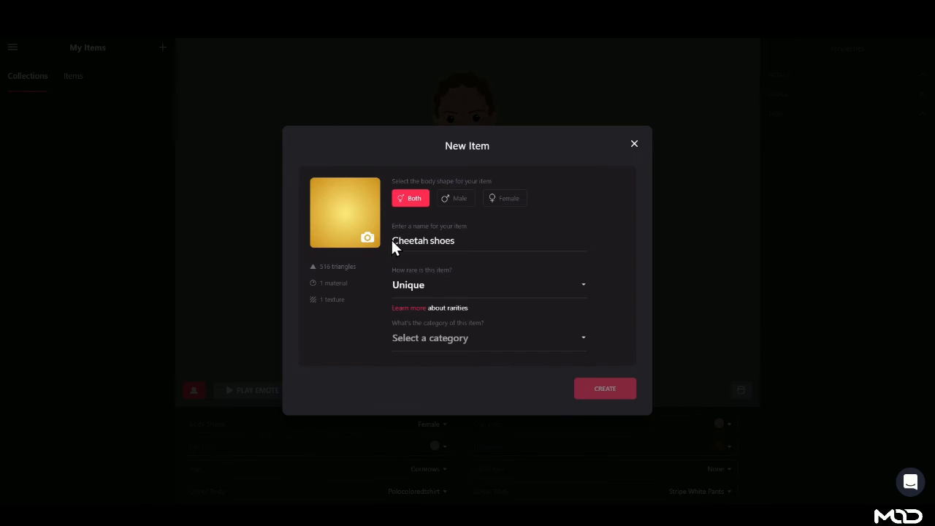
left_click(393, 240)
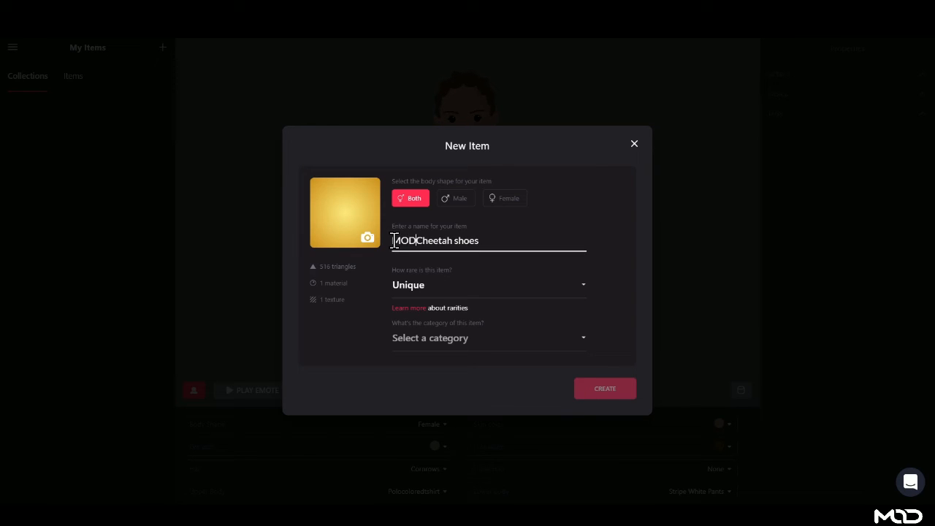
left_click(439, 285)
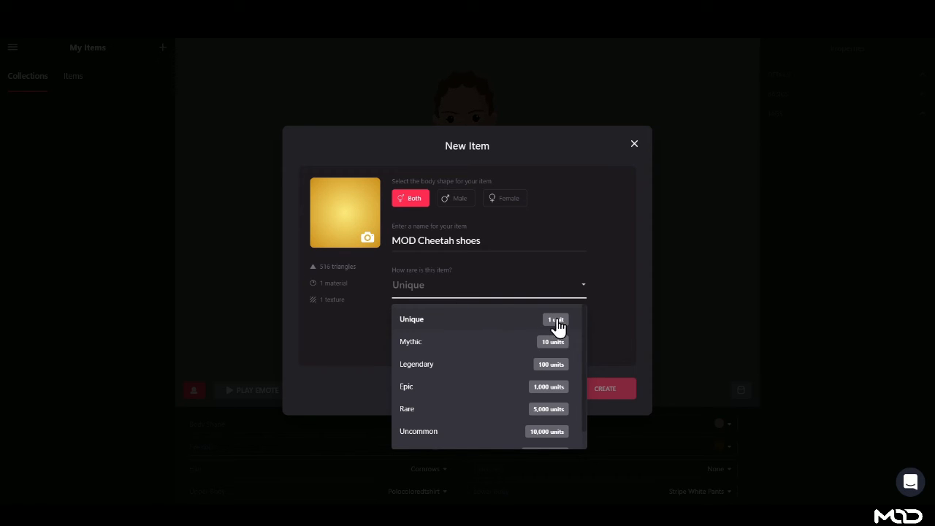
scroll(468, 420, "down", 1)
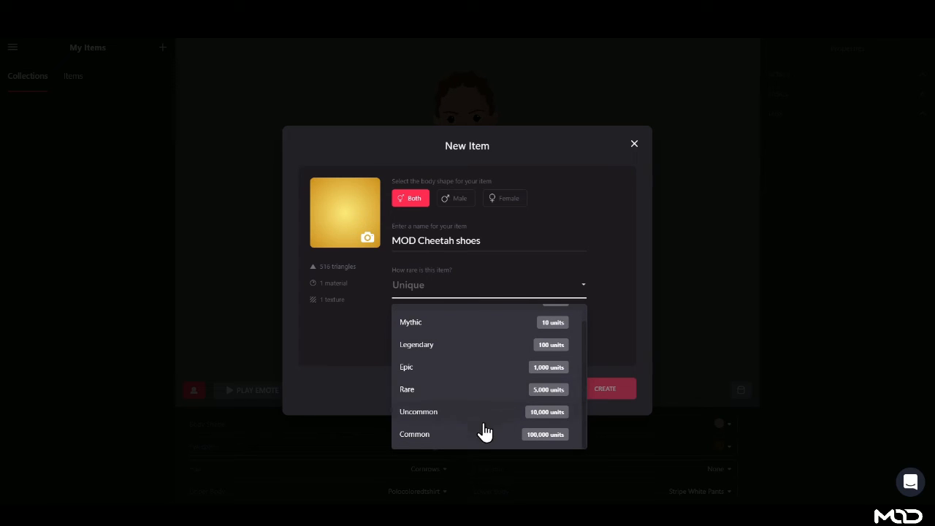
left_click(415, 435)
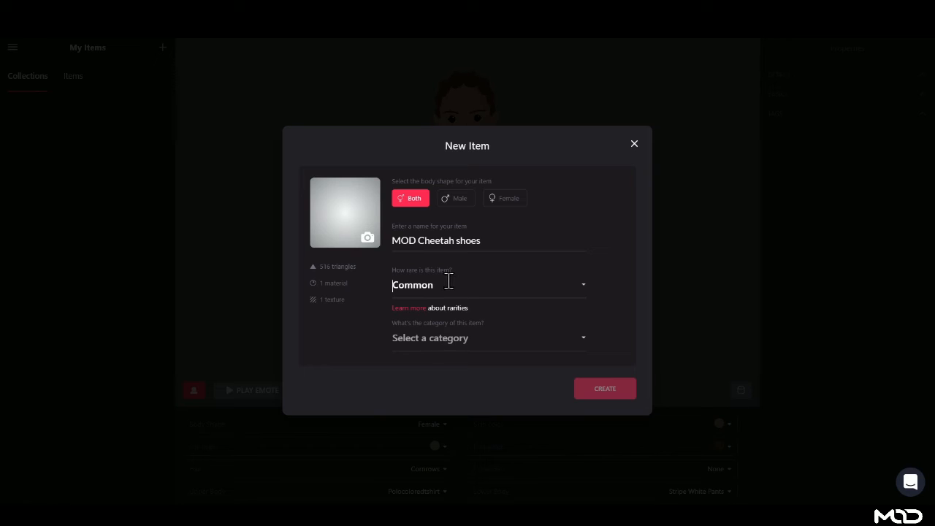
left_click(464, 336)
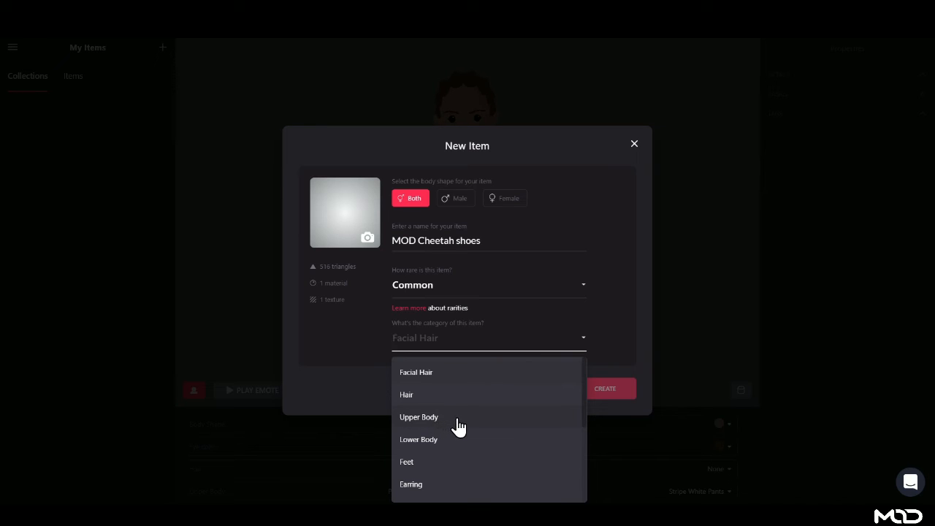
left_click(435, 463)
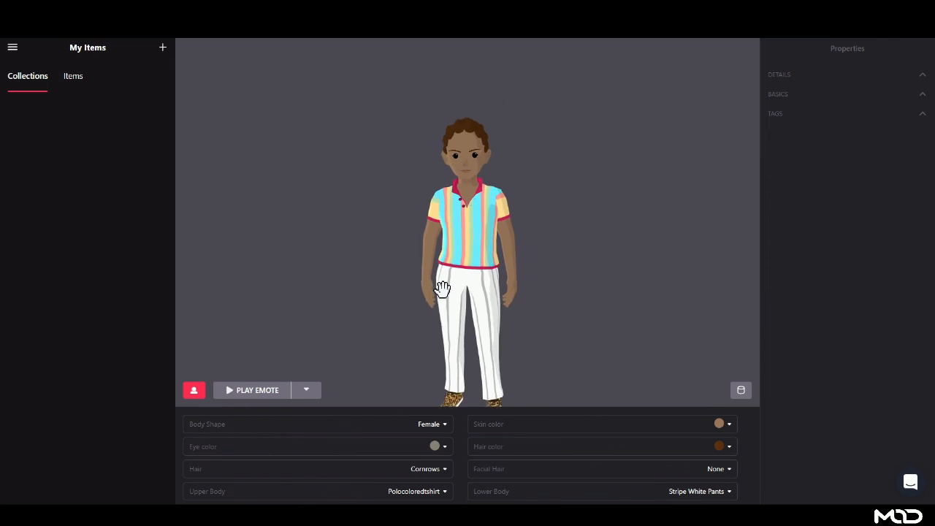
left_click_drag(482, 381, 558, 312)
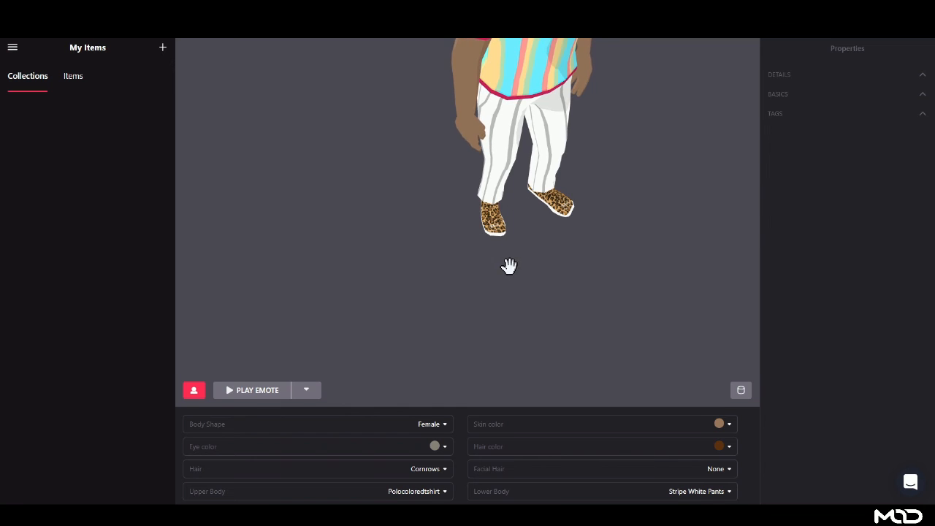
left_click_drag(509, 266, 518, 237)
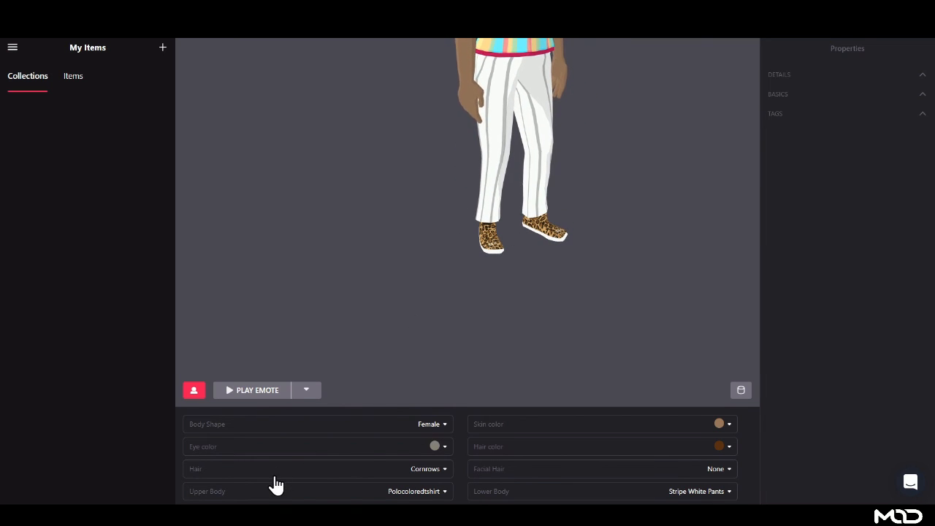
left_click(304, 391)
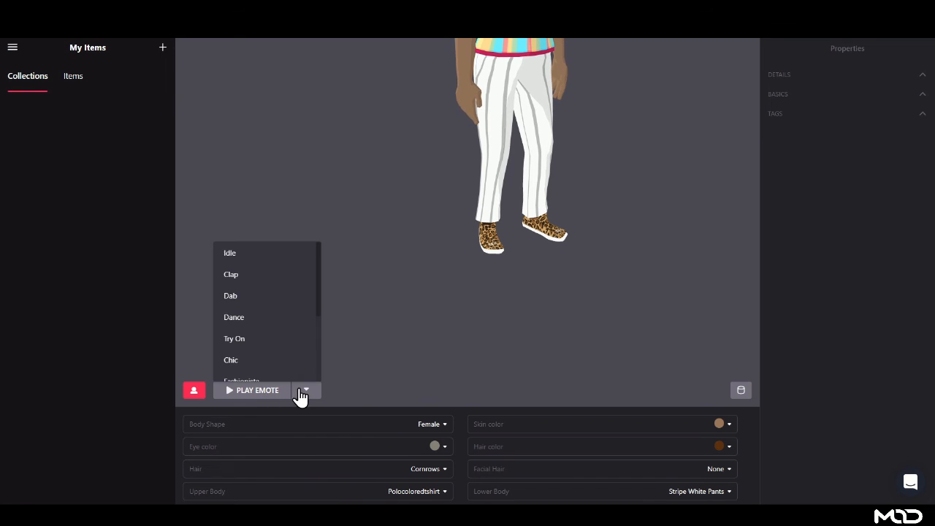
left_click(259, 317)
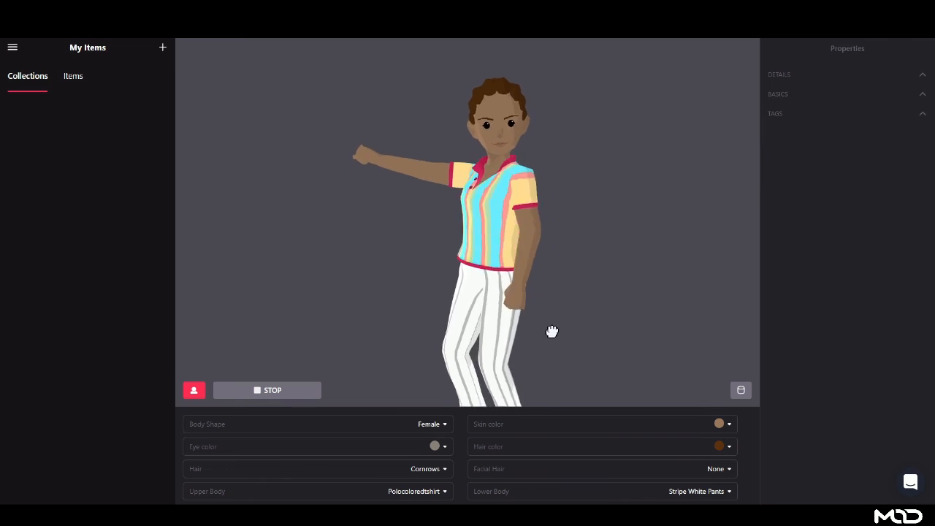
left_click_drag(554, 329, 554, 224)
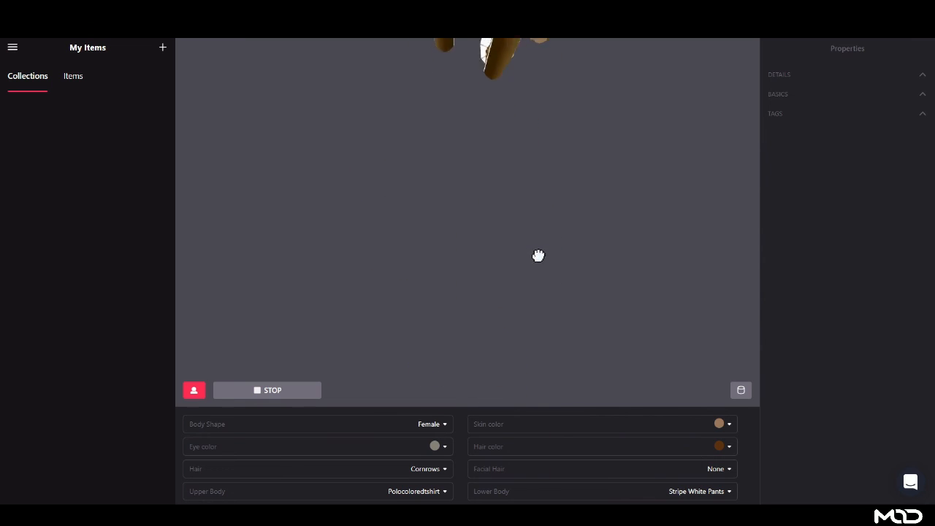
left_click_drag(538, 255, 576, 283)
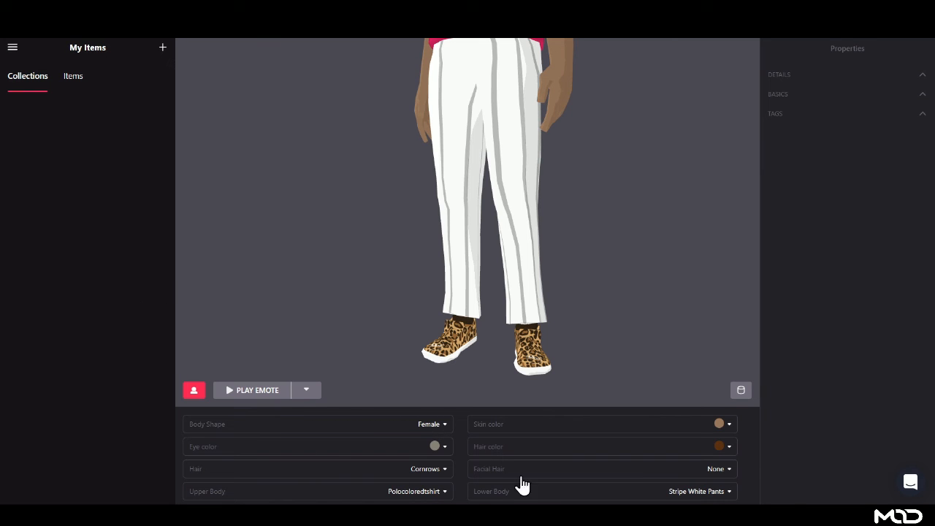
scroll(511, 334, "down", 2)
scroll(511, 334, "down", 2)
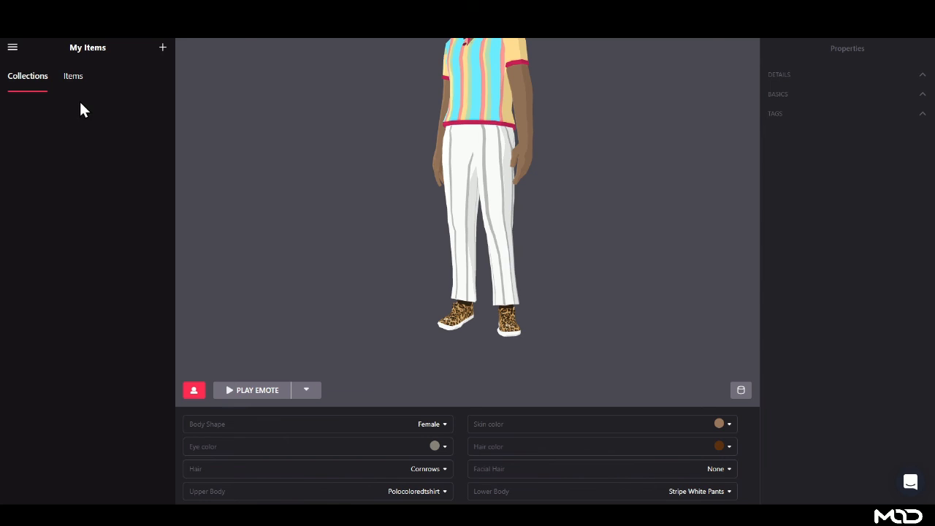
- Open MOD Cheetah shoes from the Items list and review its properties, leaving Replaces empty
left_click(73, 76)
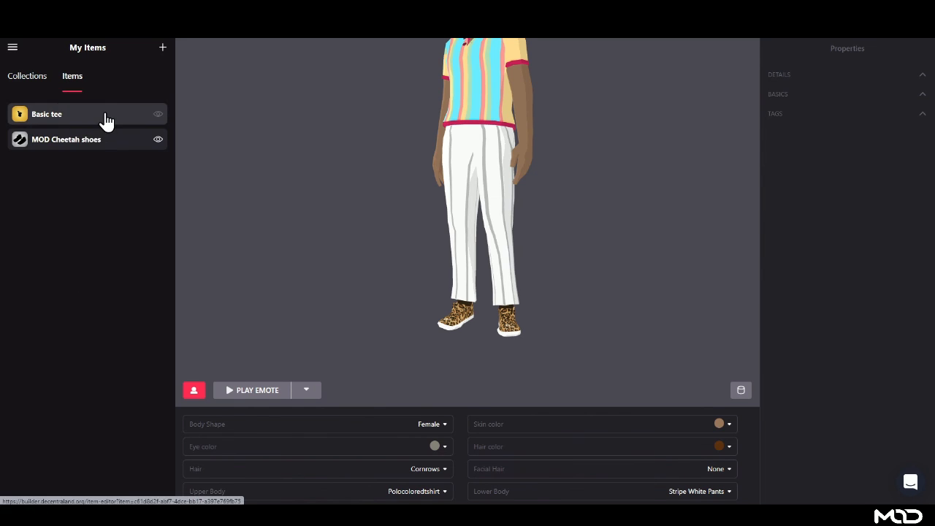
left_click(108, 138)
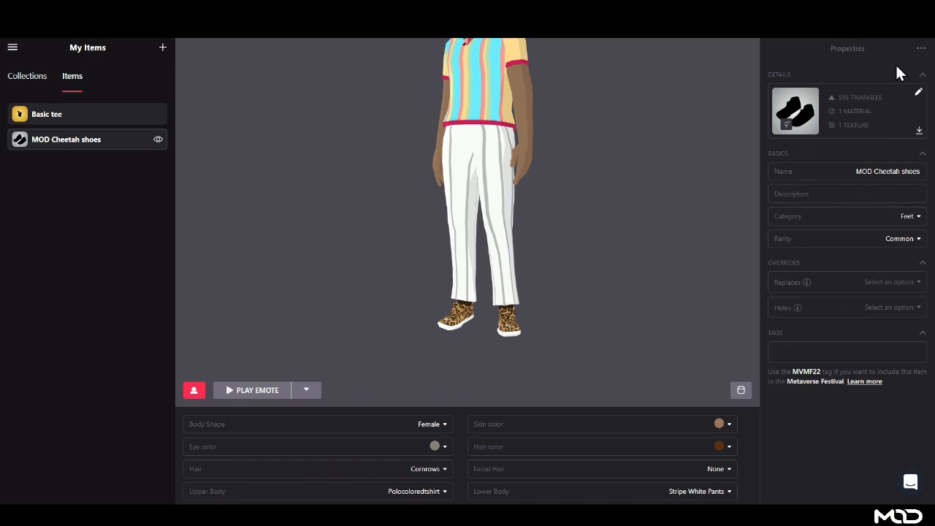
left_click(921, 51)
left_click(807, 50)
left_click(866, 194)
left_click(897, 285)
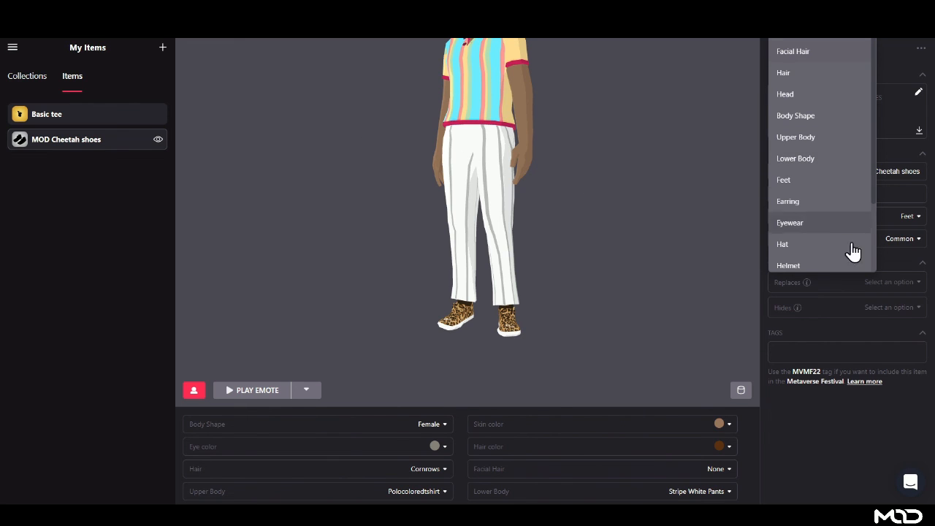
left_click(830, 400)
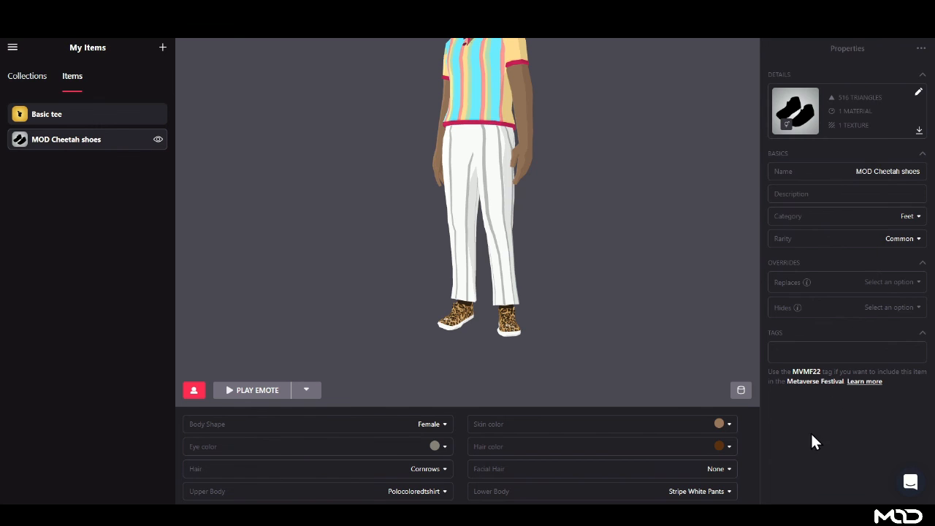